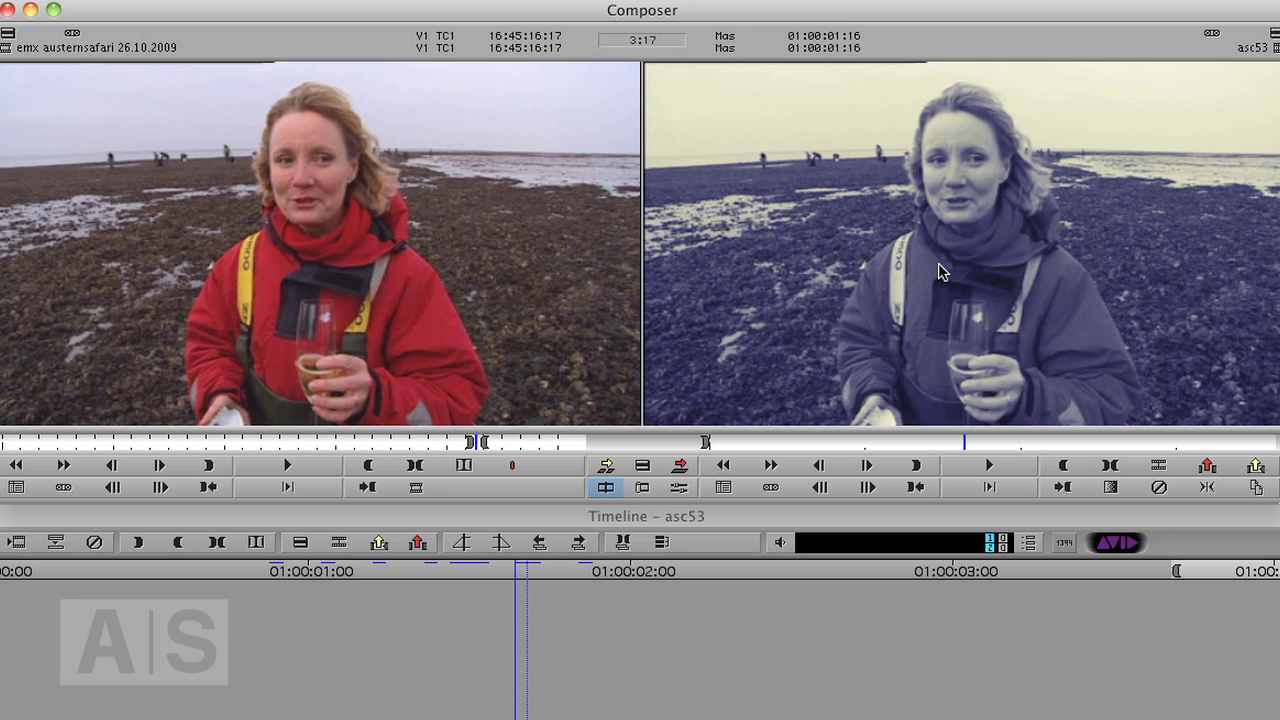
Look through the BCC Color & Blurs category in the Effect Palette, then close the palette.
key(super+8)
drag(1065, 178, 351, 78)
drag(478, 243, 521, 500)
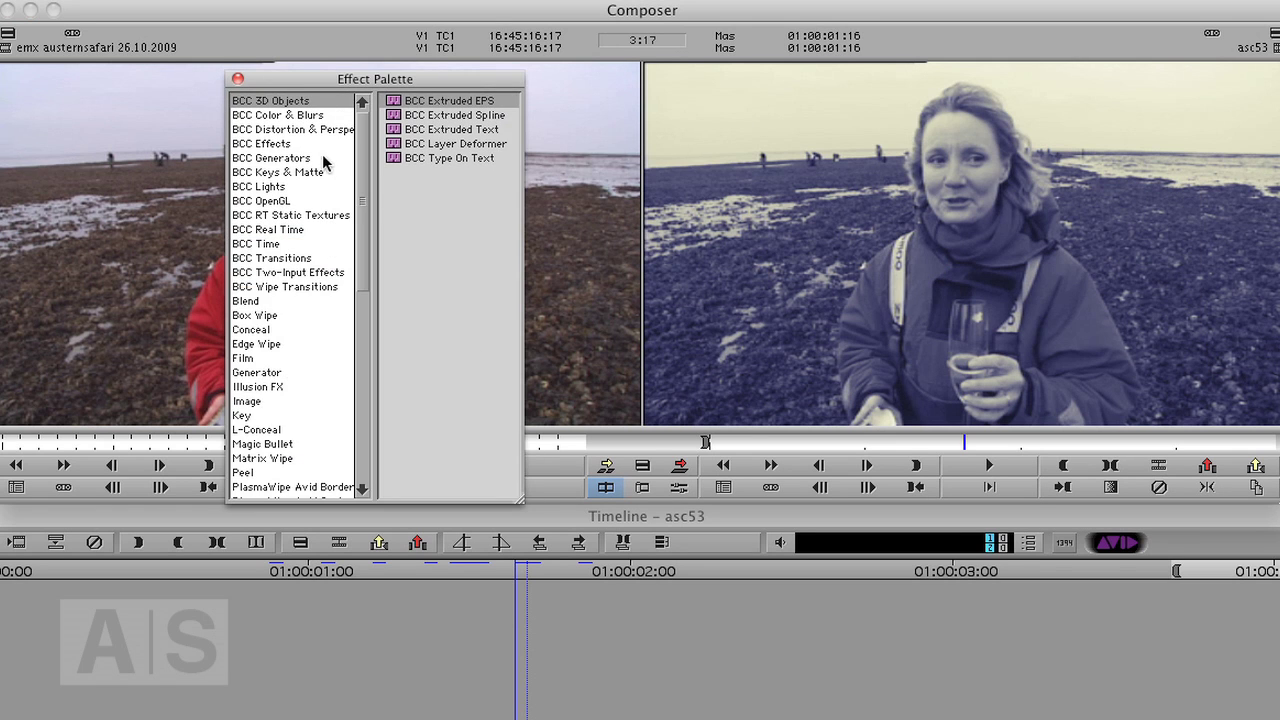
click(270, 117)
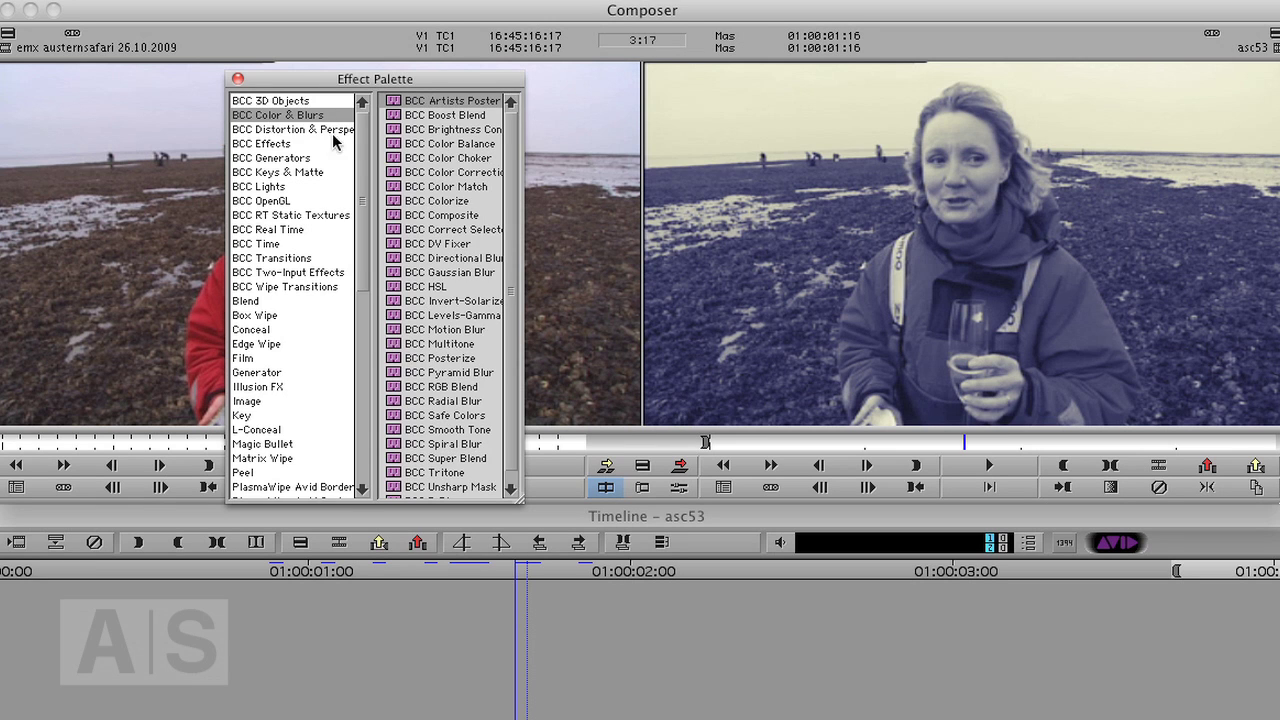
scroll(512, 170, down, 2)
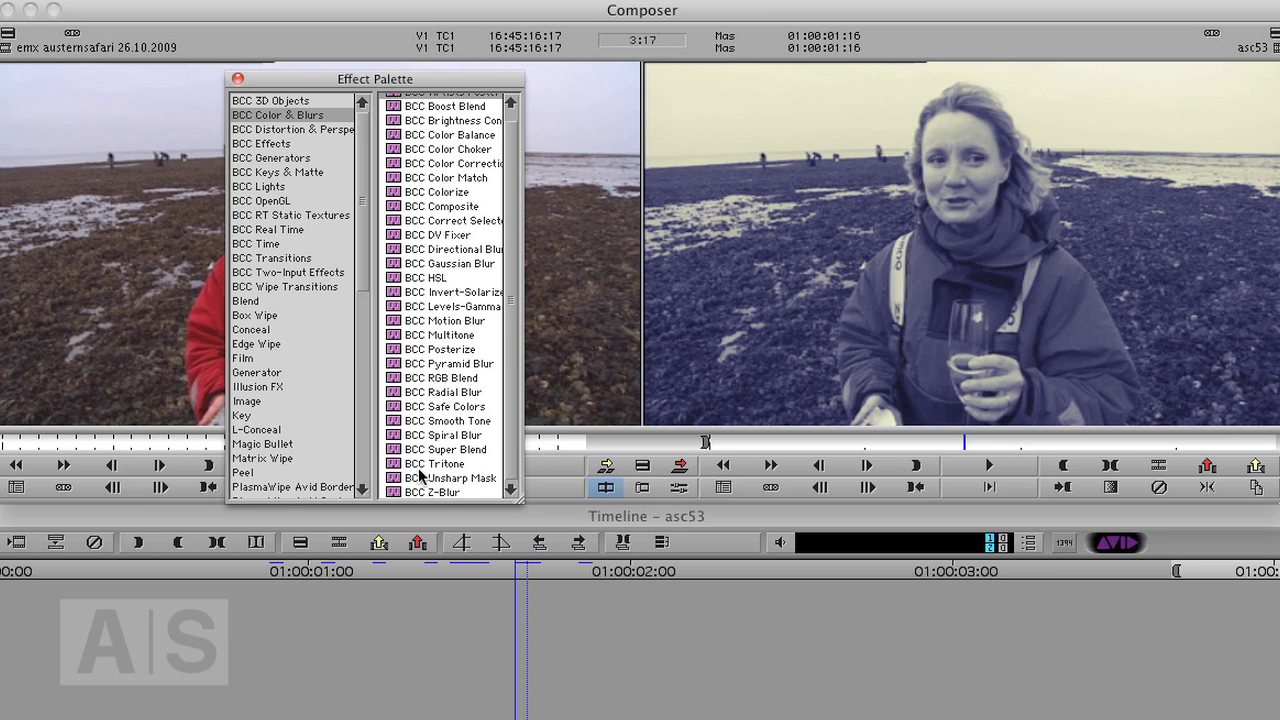
click(238, 79)
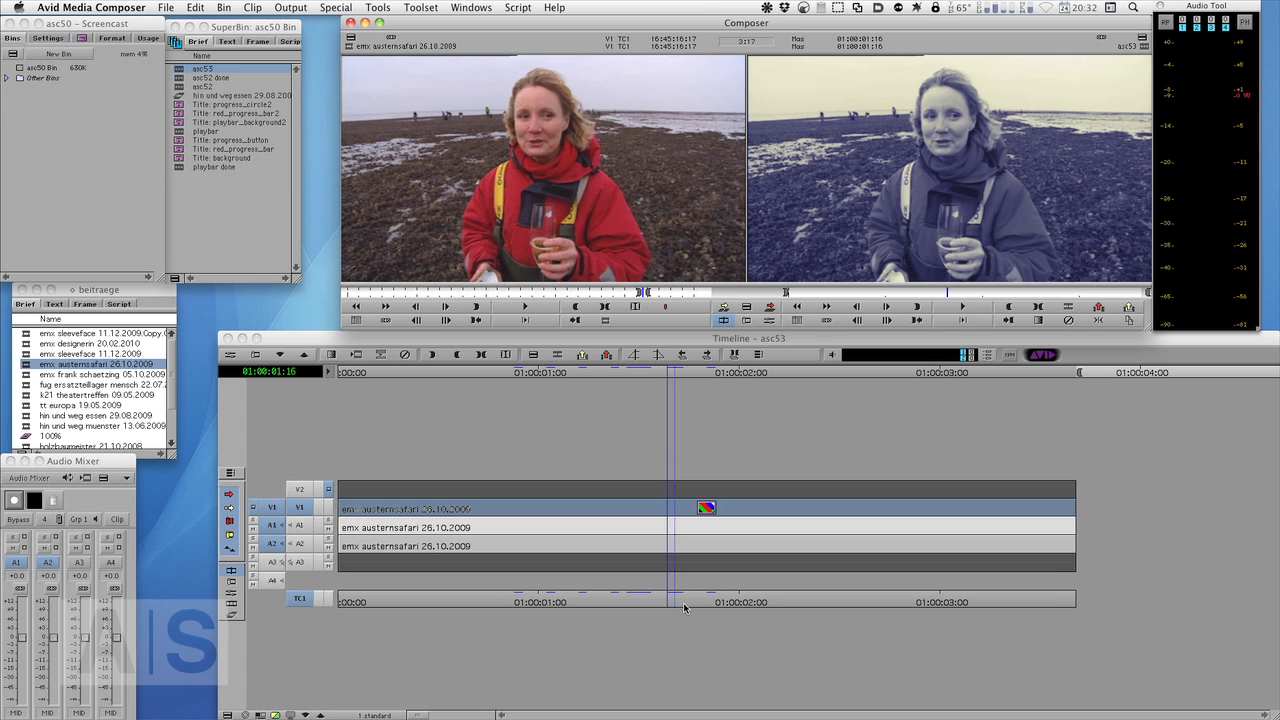
Park the playhead at 01:00:01:20 and shape the Master curve into a contrast S with points at about 52/47 and 174/189.
drag(675, 602, 711, 601)
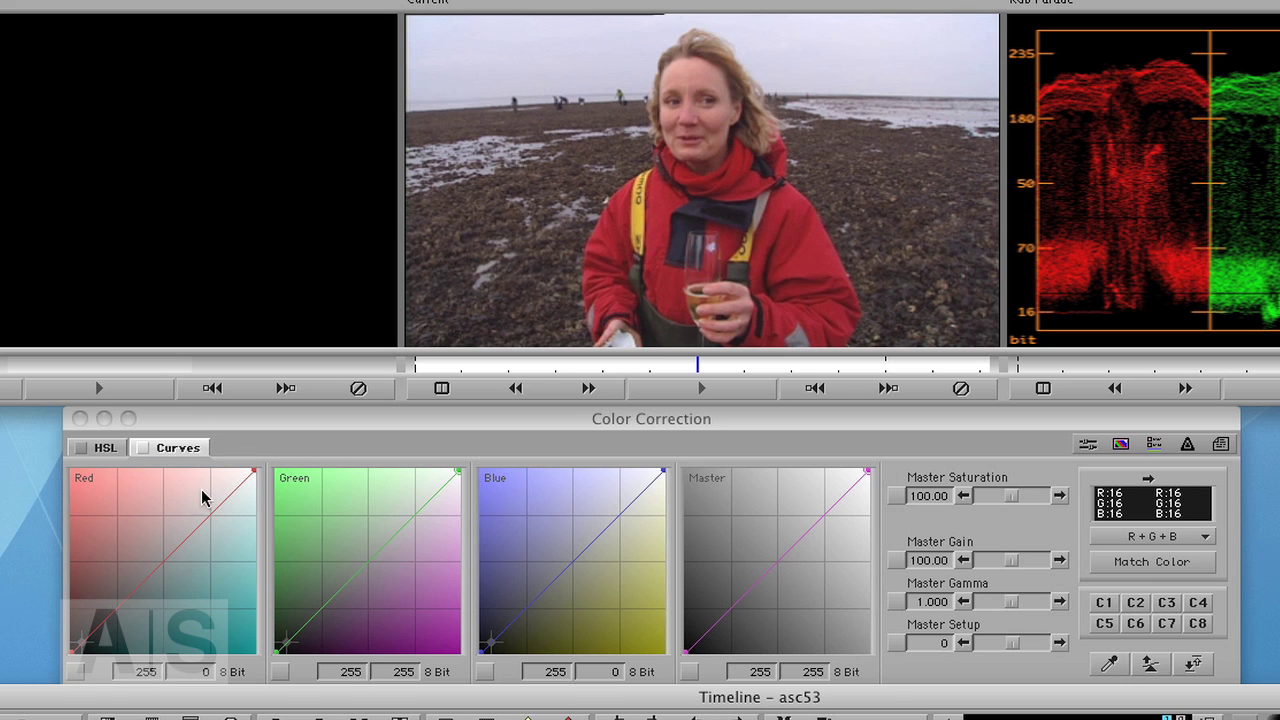
click(726, 618)
drag(726, 618, 722, 615)
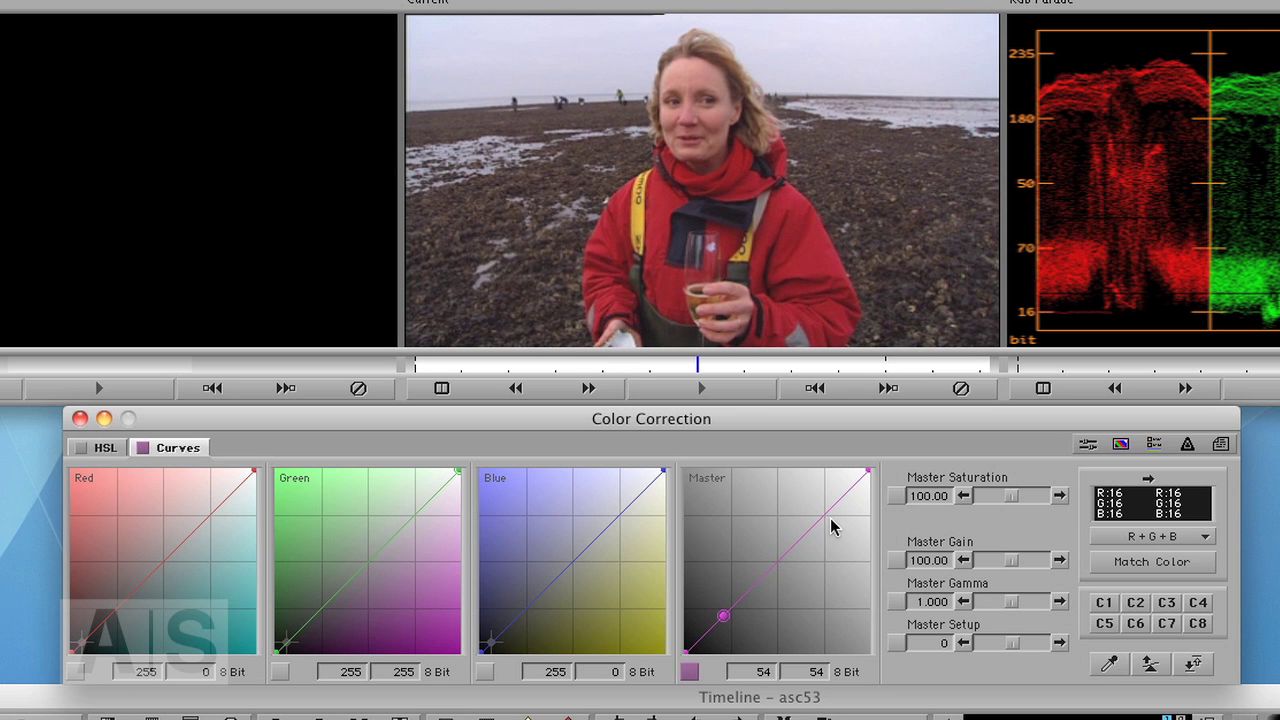
mouse_move(822, 524)
mouse_down()
mouse_move(803, 514)
mouse_move(811, 523)
mouse_up()
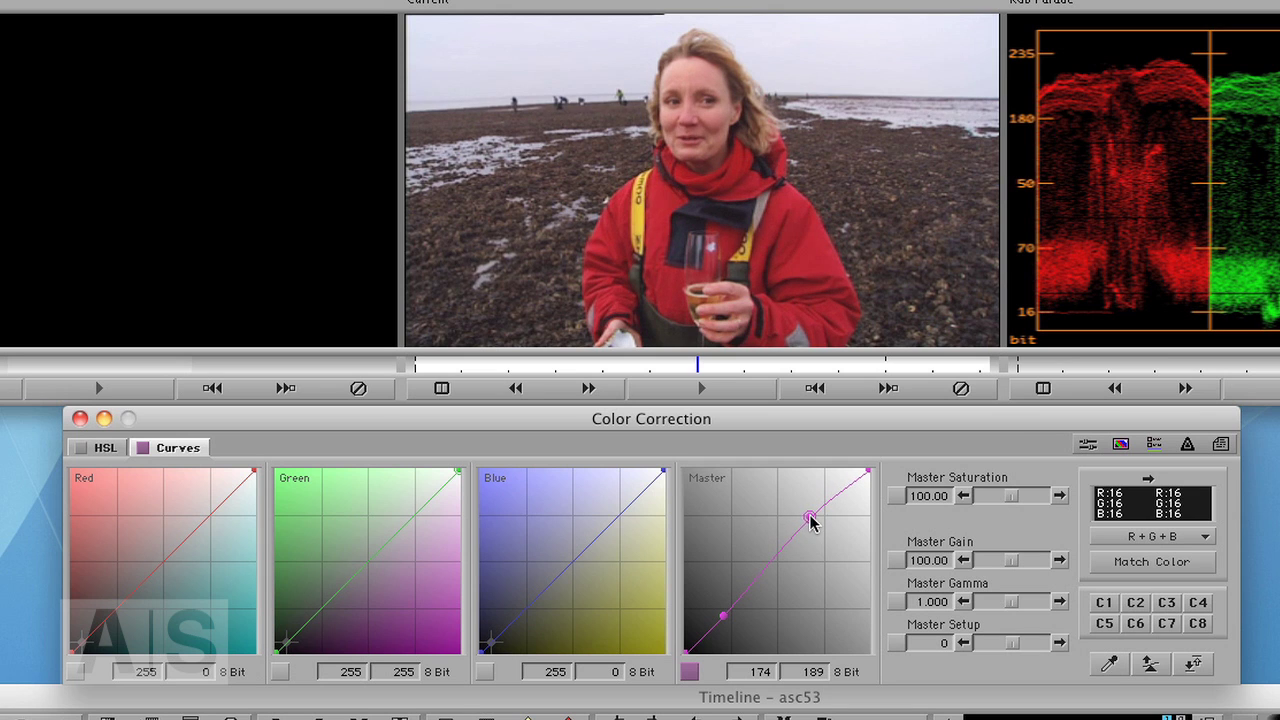
click(722, 620)
drag(720, 627, 722, 629)
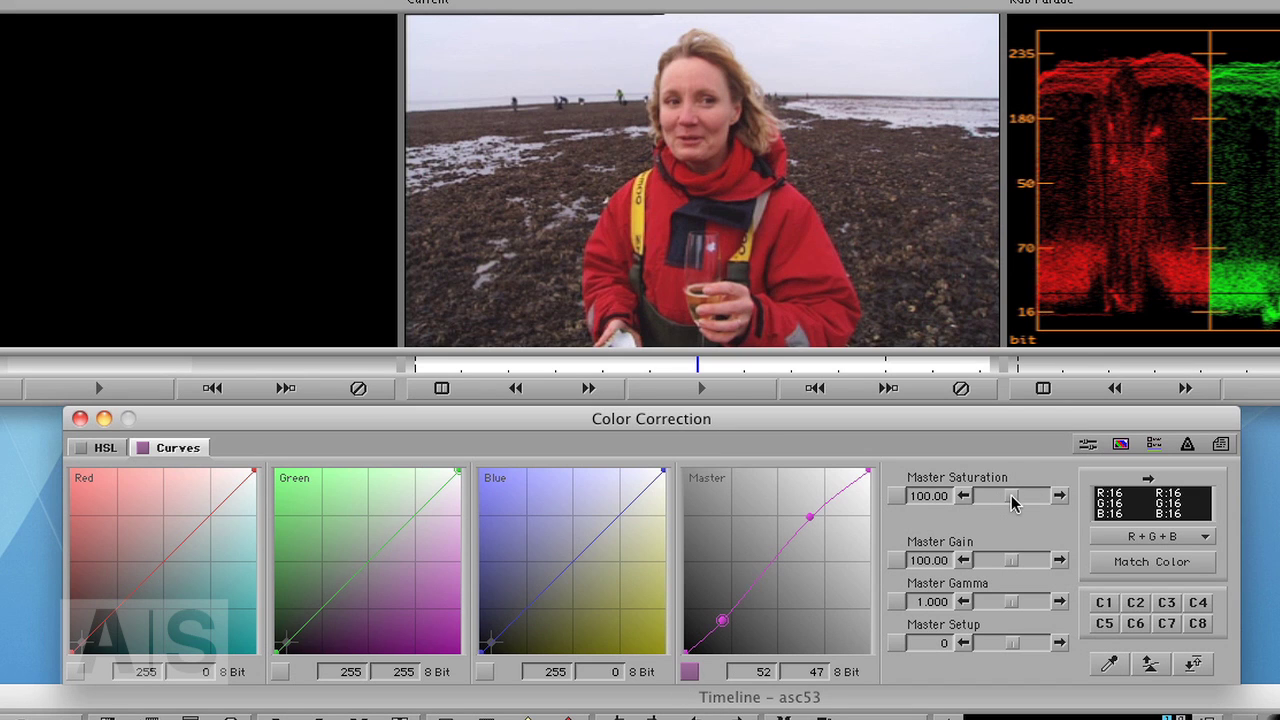
Desaturate the shot to black and white with Master Saturation at 0, and check the saturation in the HSL controls.
drag(1006, 503, 930, 505)
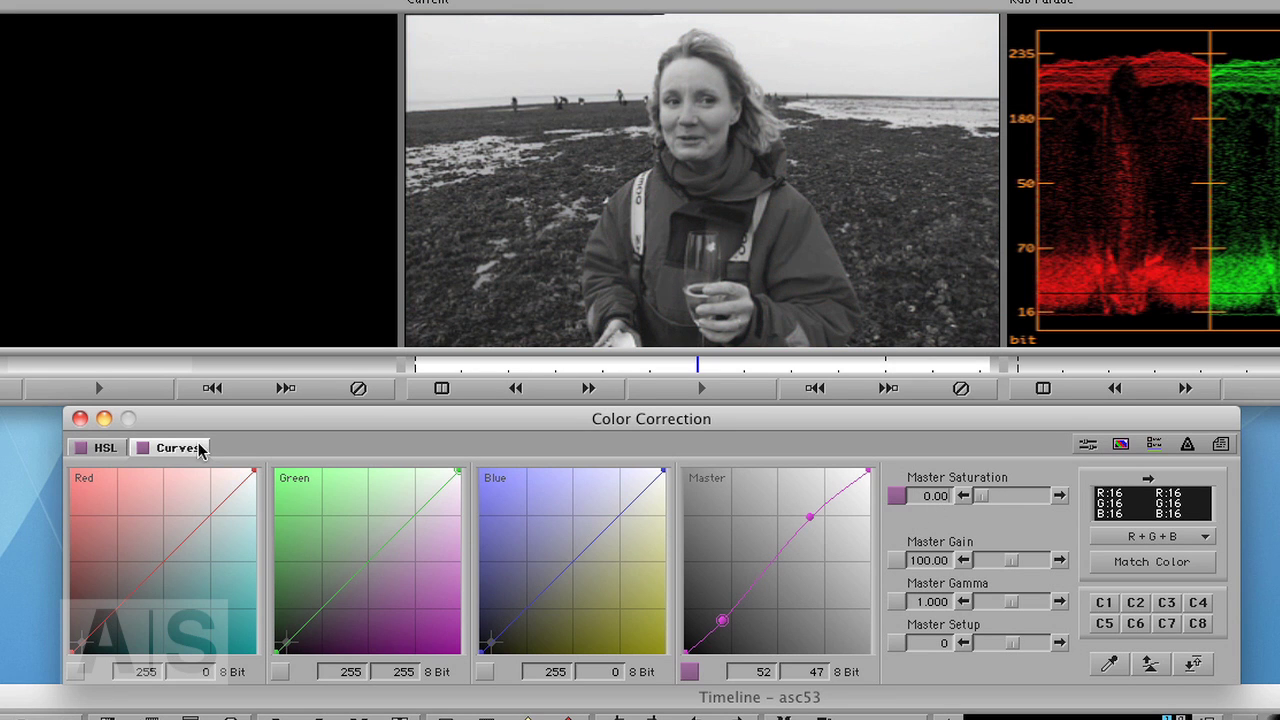
click(108, 449)
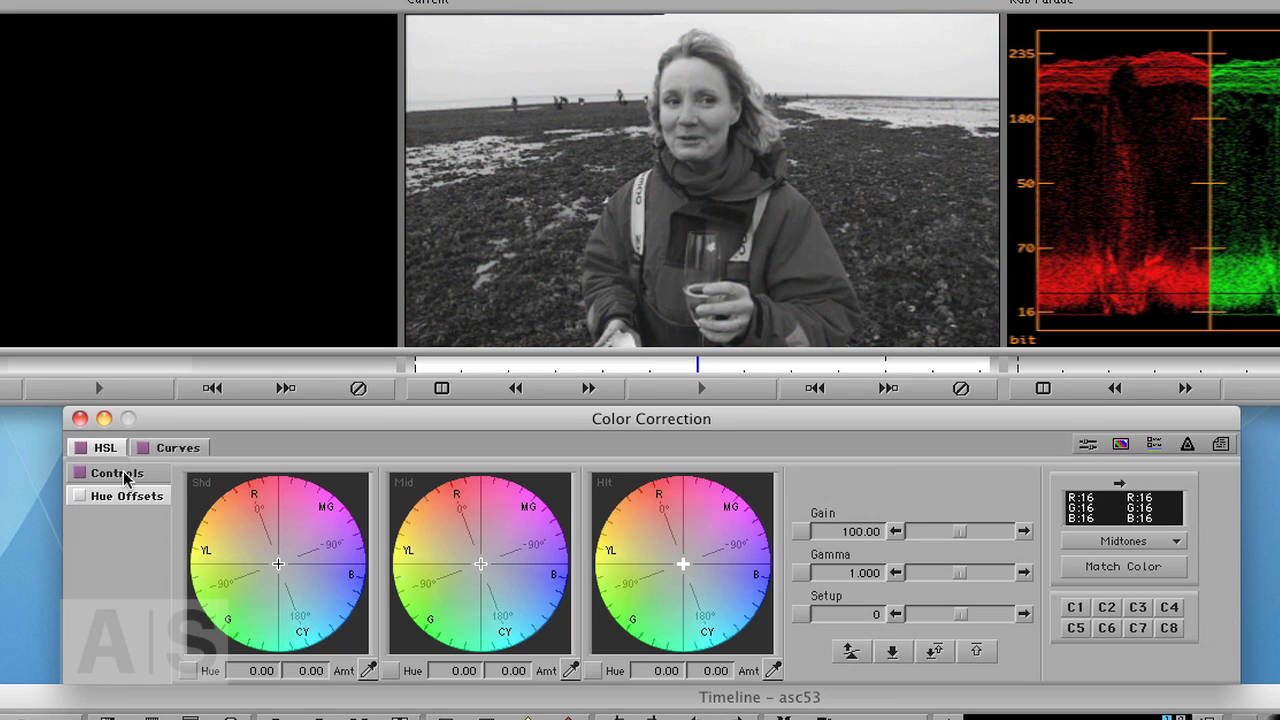
click(118, 474)
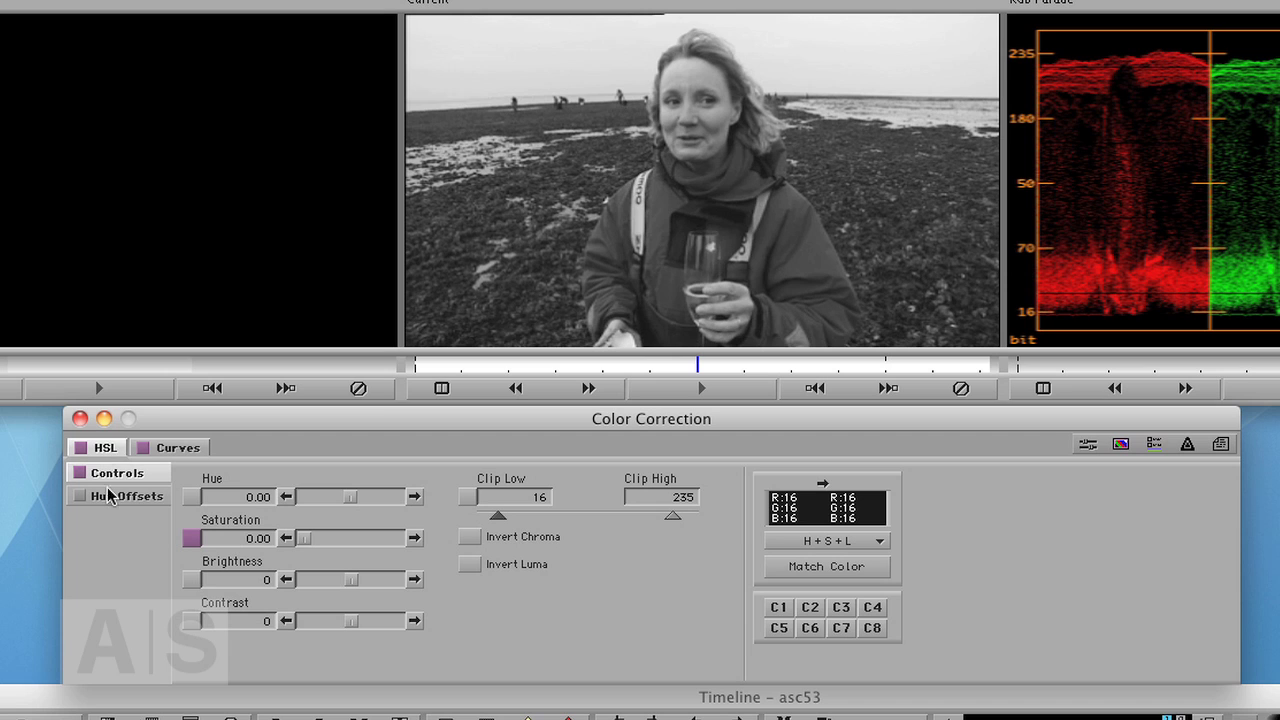
click(185, 452)
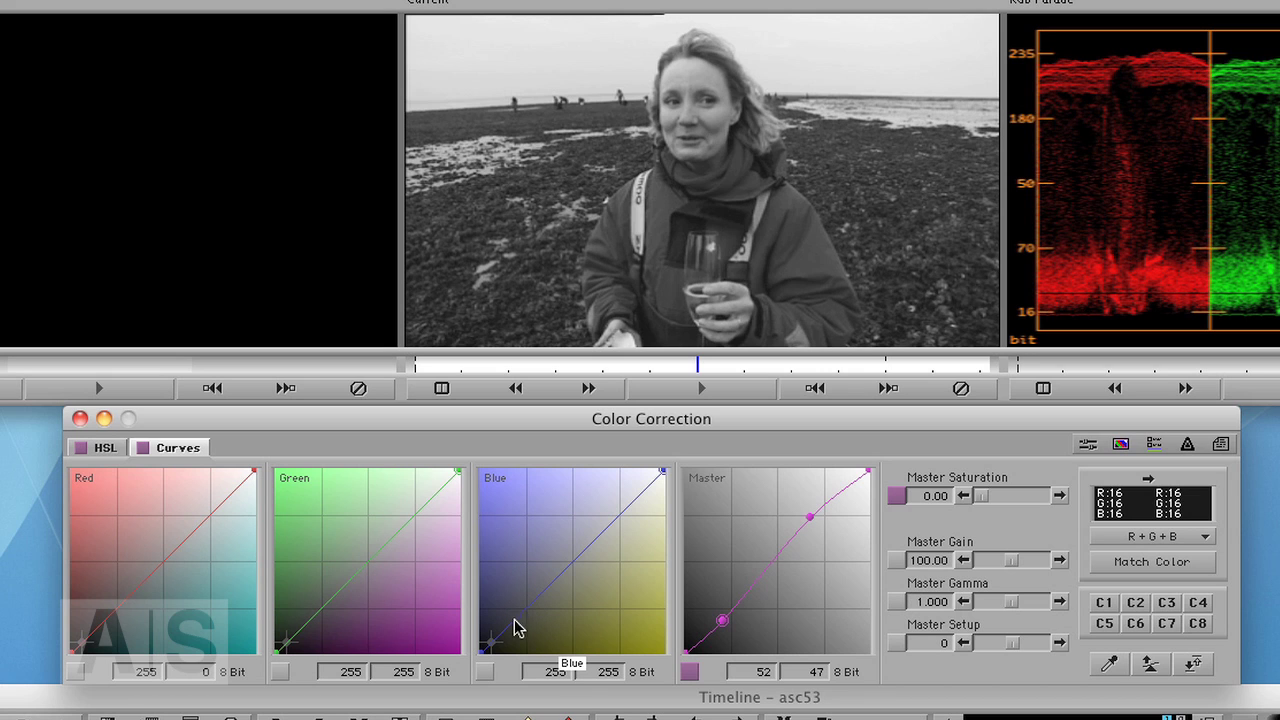
Tint the black-and-white shot by bending the Blue curve through about 44/66 and 208/183, comparing with the curve disabled.
drag(514, 618, 511, 612)
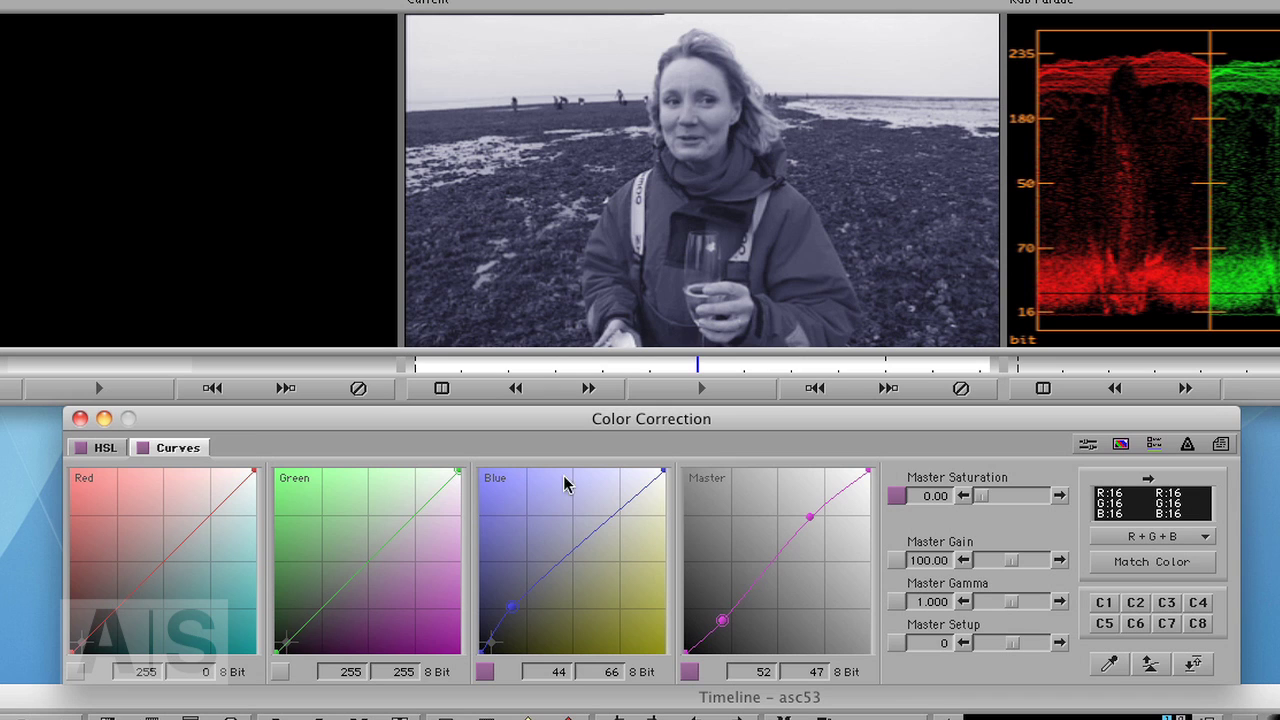
drag(613, 525, 627, 521)
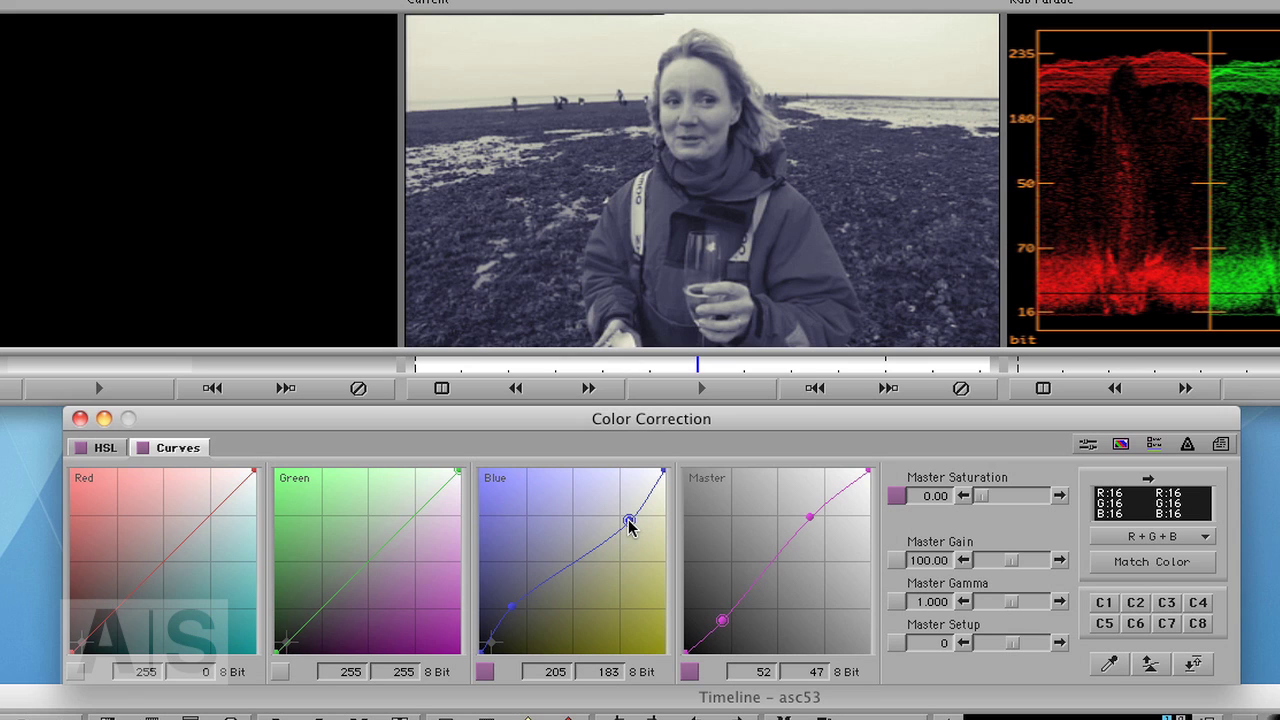
drag(629, 521, 631, 519)
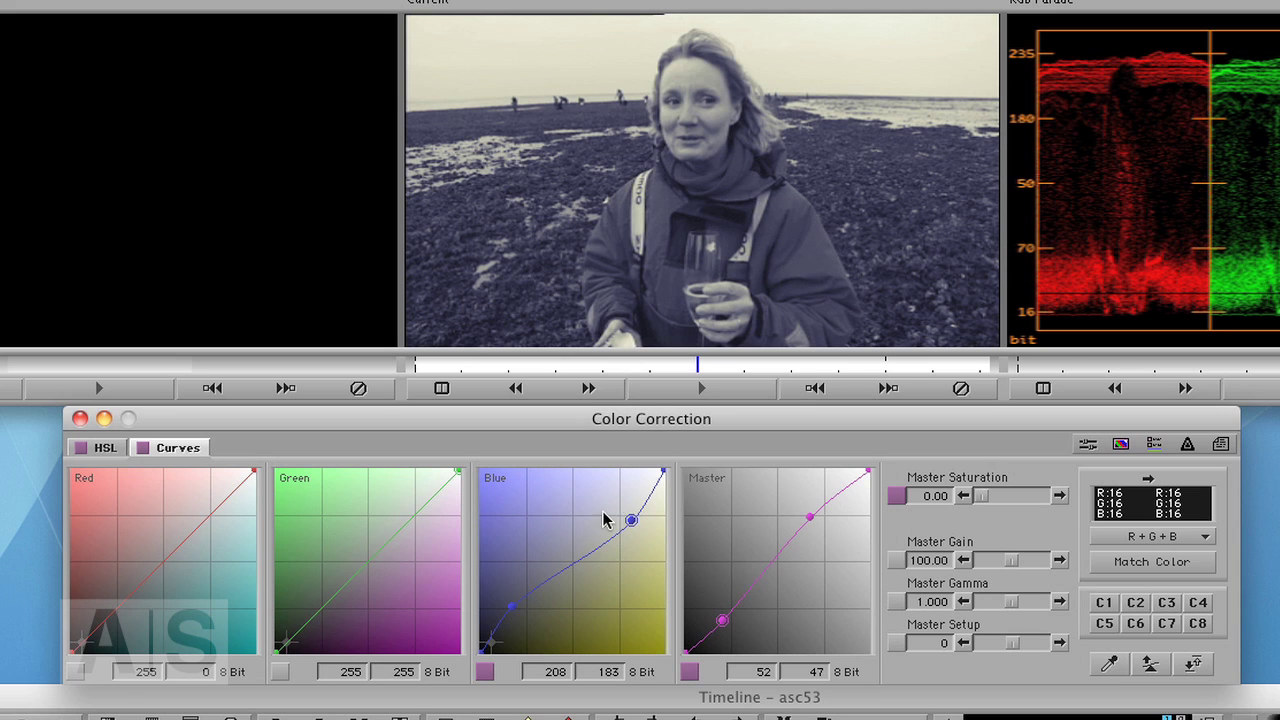
click(485, 672)
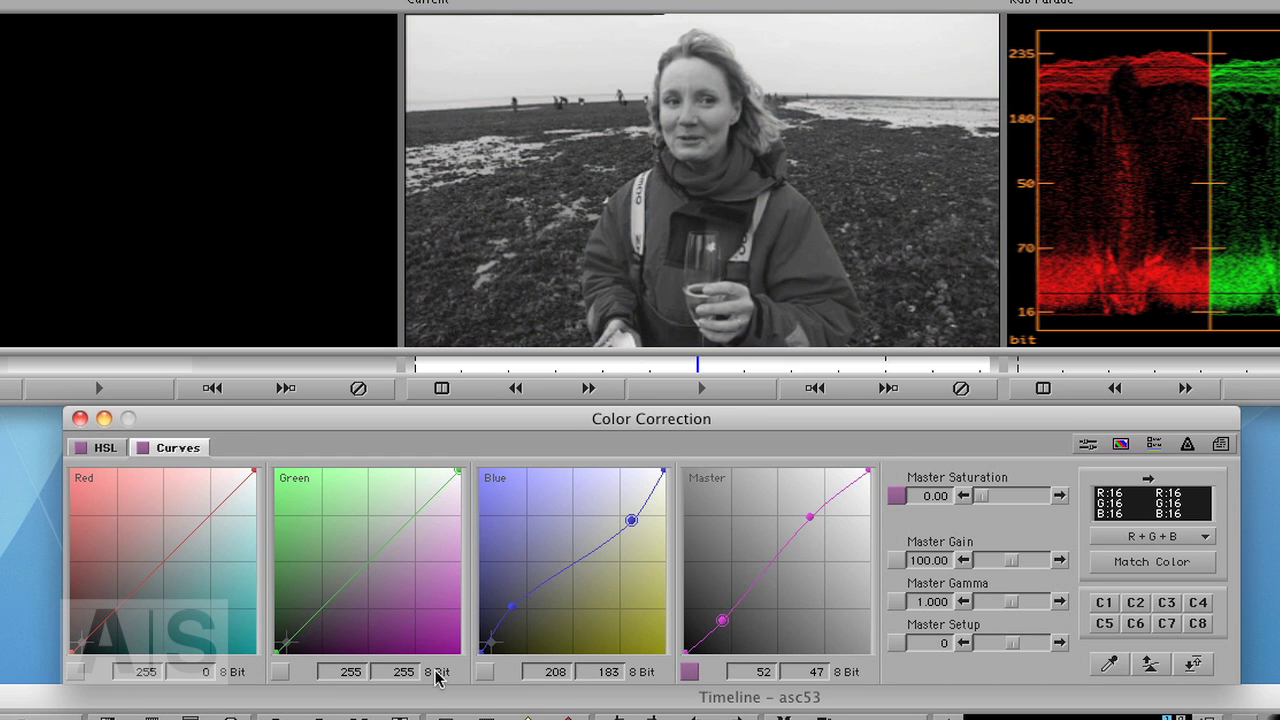
click(485, 672)
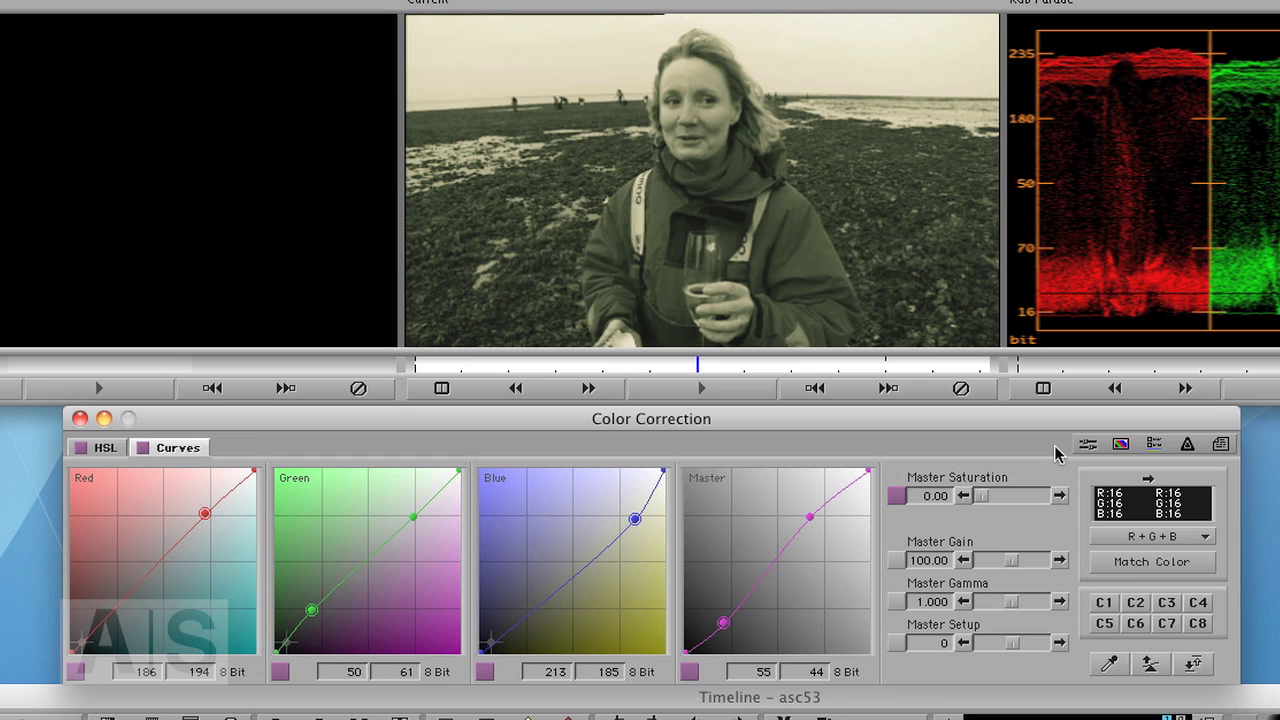
Raise Master Saturation to 79.25 and reset the Red, Green and Blue curves to straight lines.
drag(983, 505, 1009, 511)
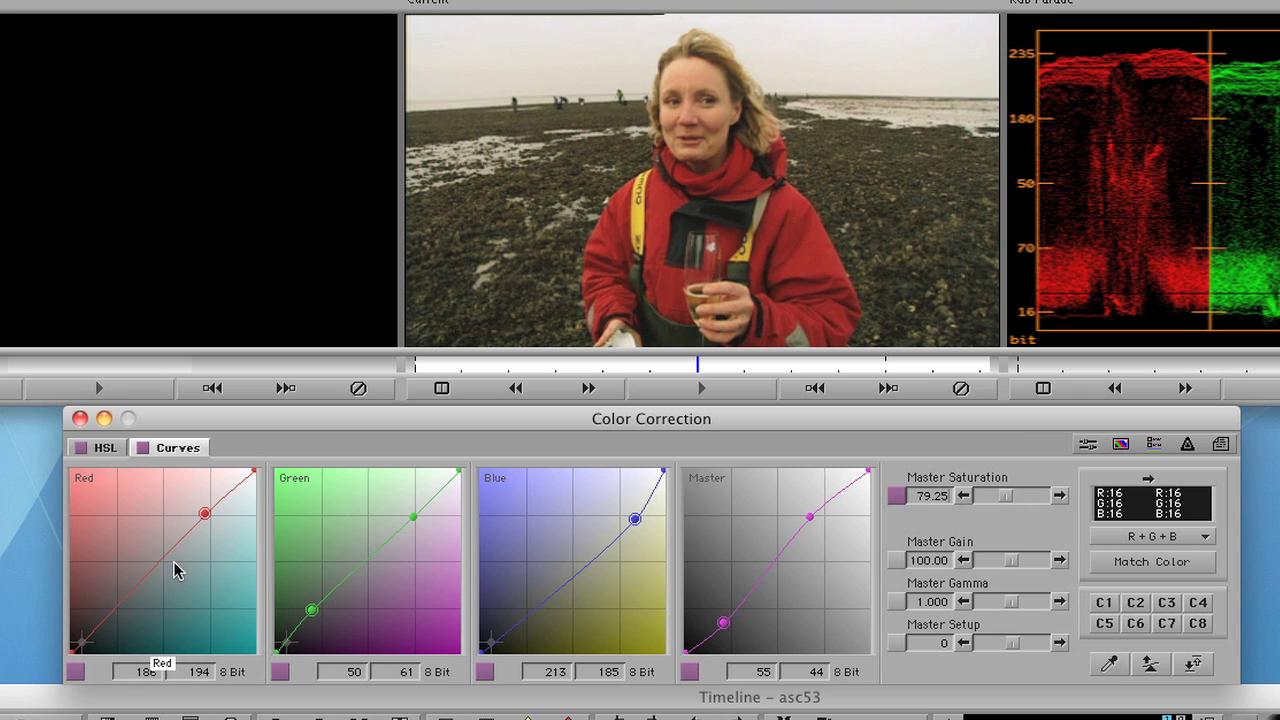
click(78, 672)
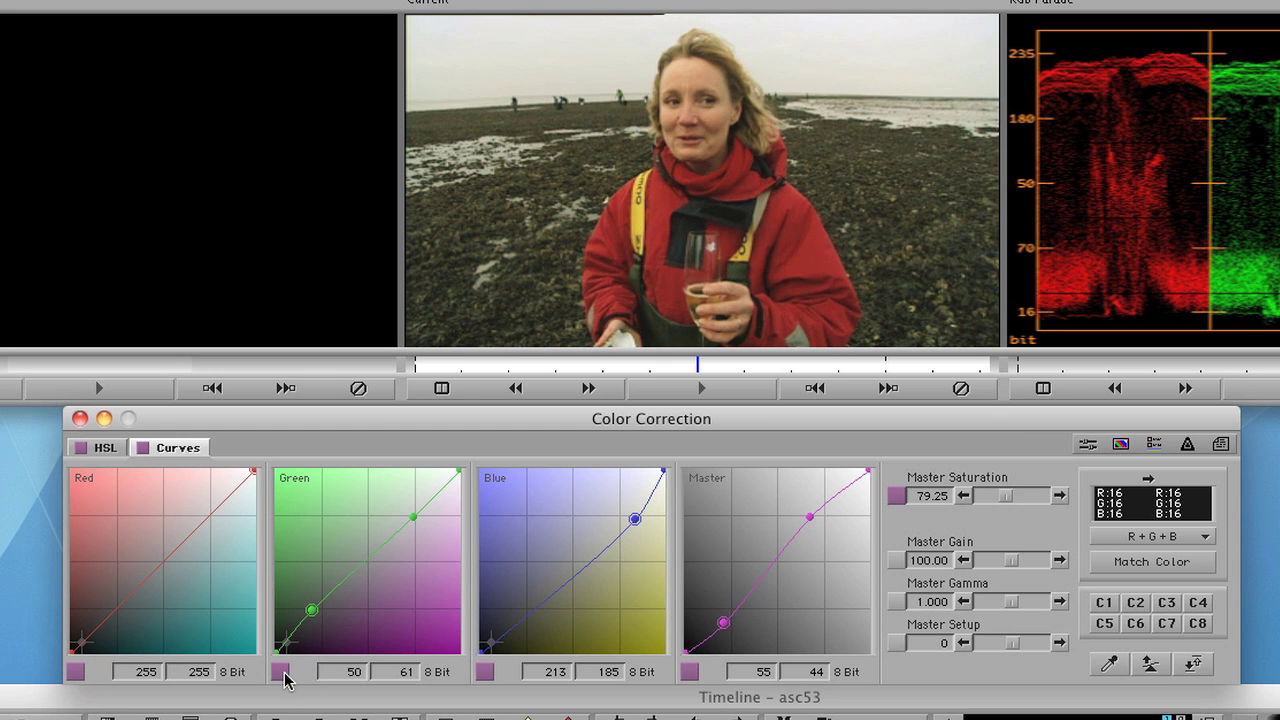
click(281, 673)
click(485, 674)
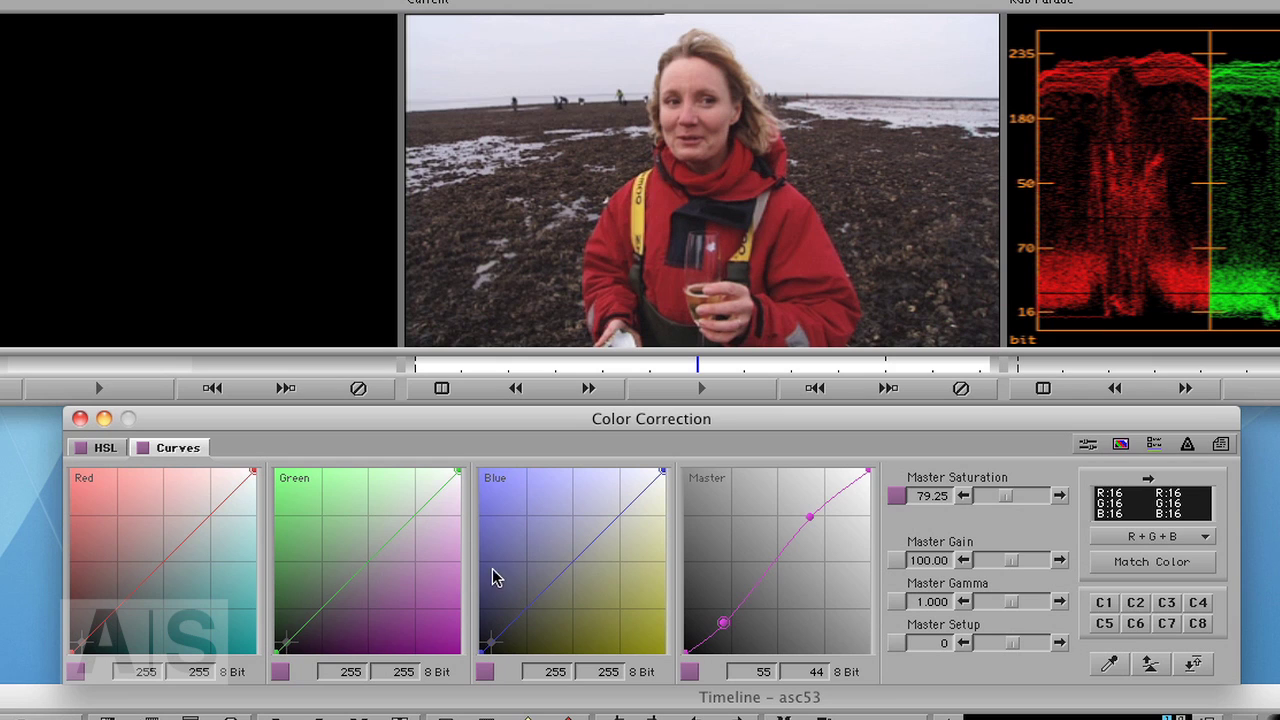
Bend the Blue curve with a lowered highlight point at about 205/181 and a raised shadow point at about 43/65.
click(619, 519)
drag(623, 520, 629, 522)
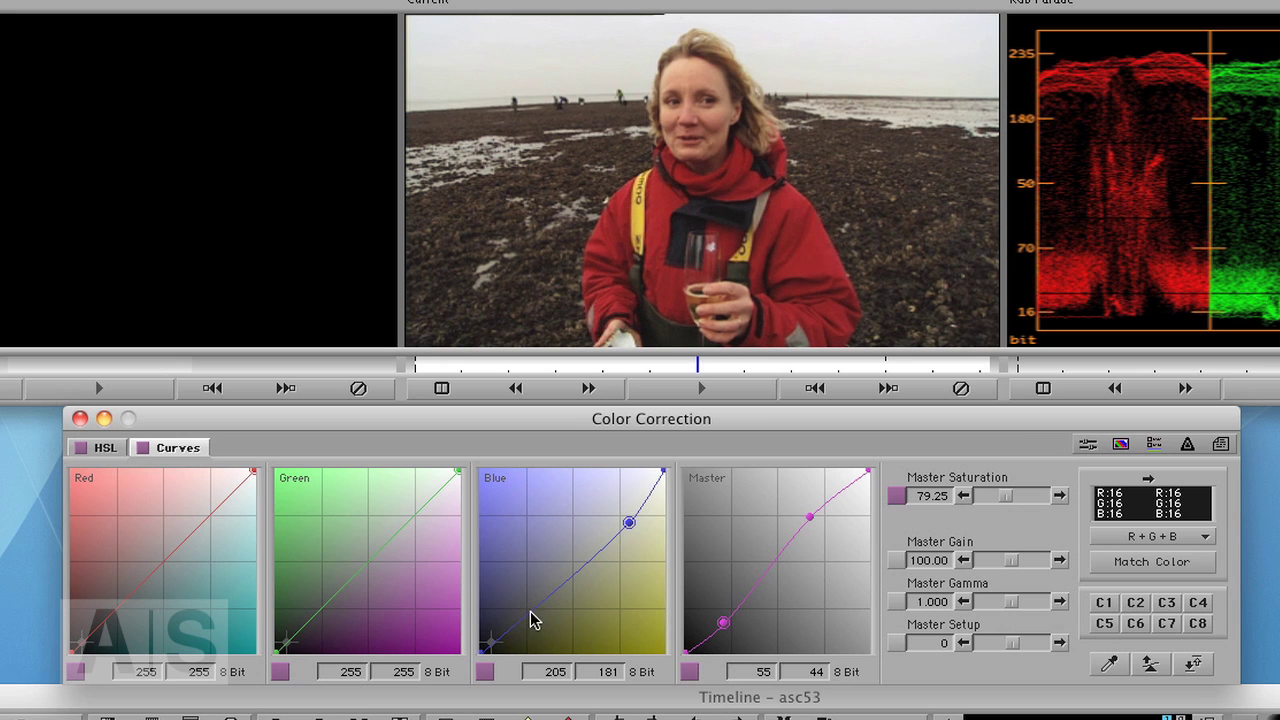
drag(529, 617, 511, 607)
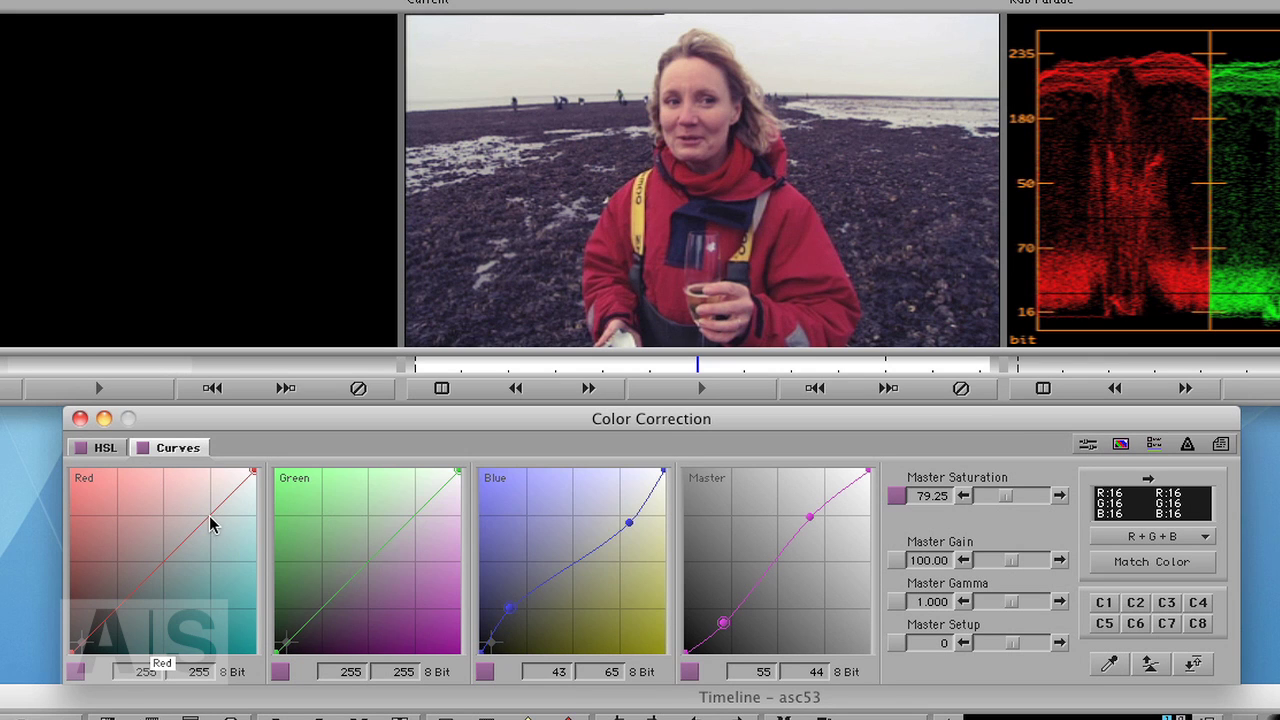
Shape the Red curve with points at about 57/49 and 178/189, and refine the Blue curve's highlight point to about 215/180.
drag(210, 527, 204, 516)
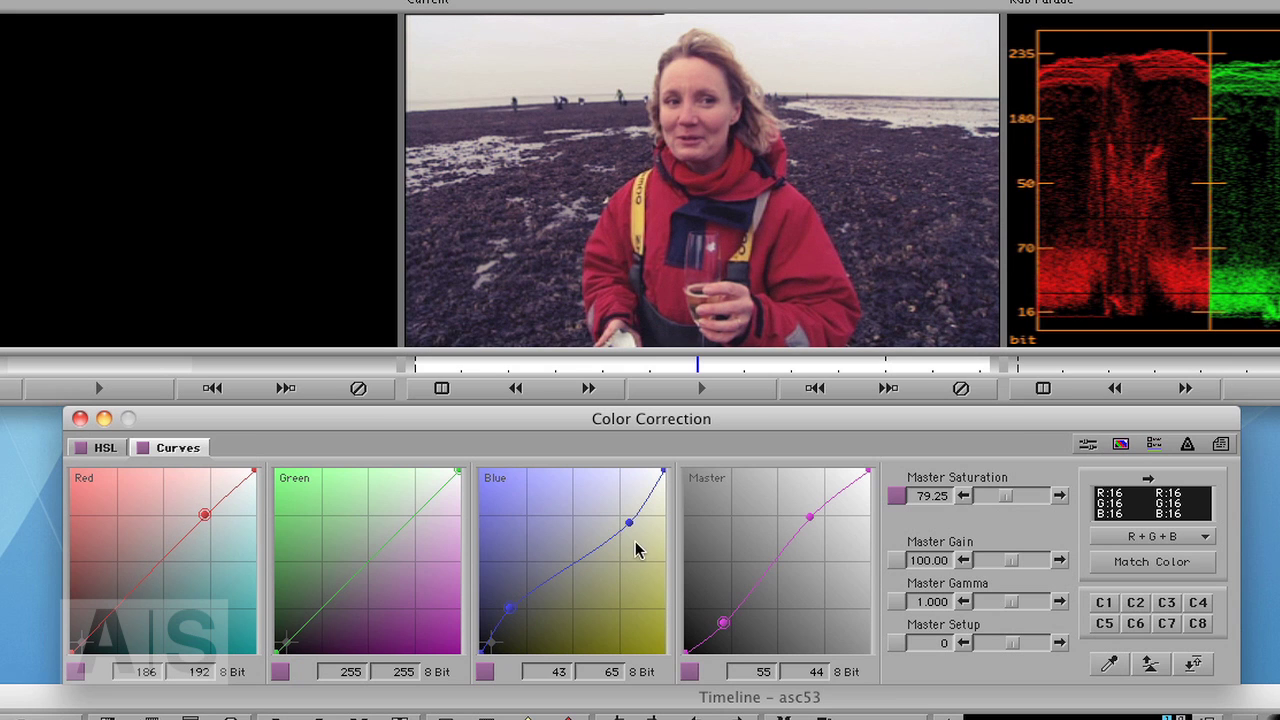
drag(631, 531, 634, 527)
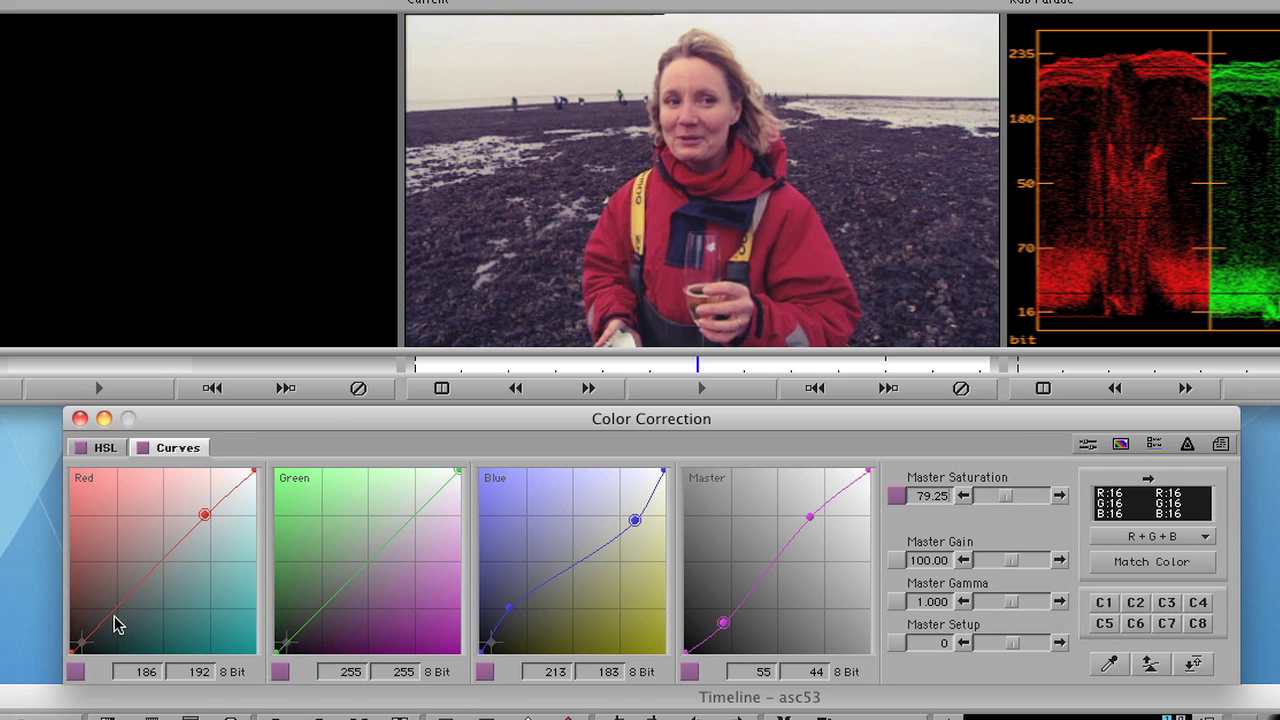
drag(110, 620, 113, 619)
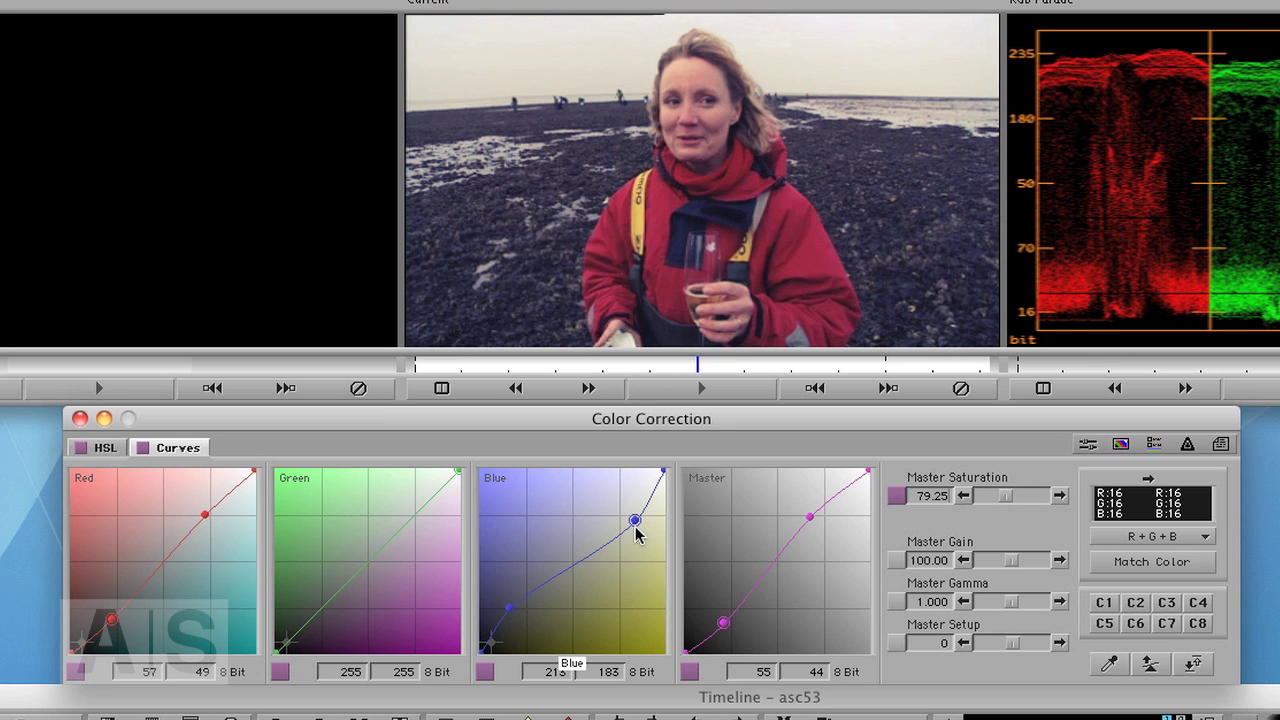
mouse_move(635, 527)
mouse_down()
mouse_move(640, 517)
mouse_move(637, 531)
mouse_up()
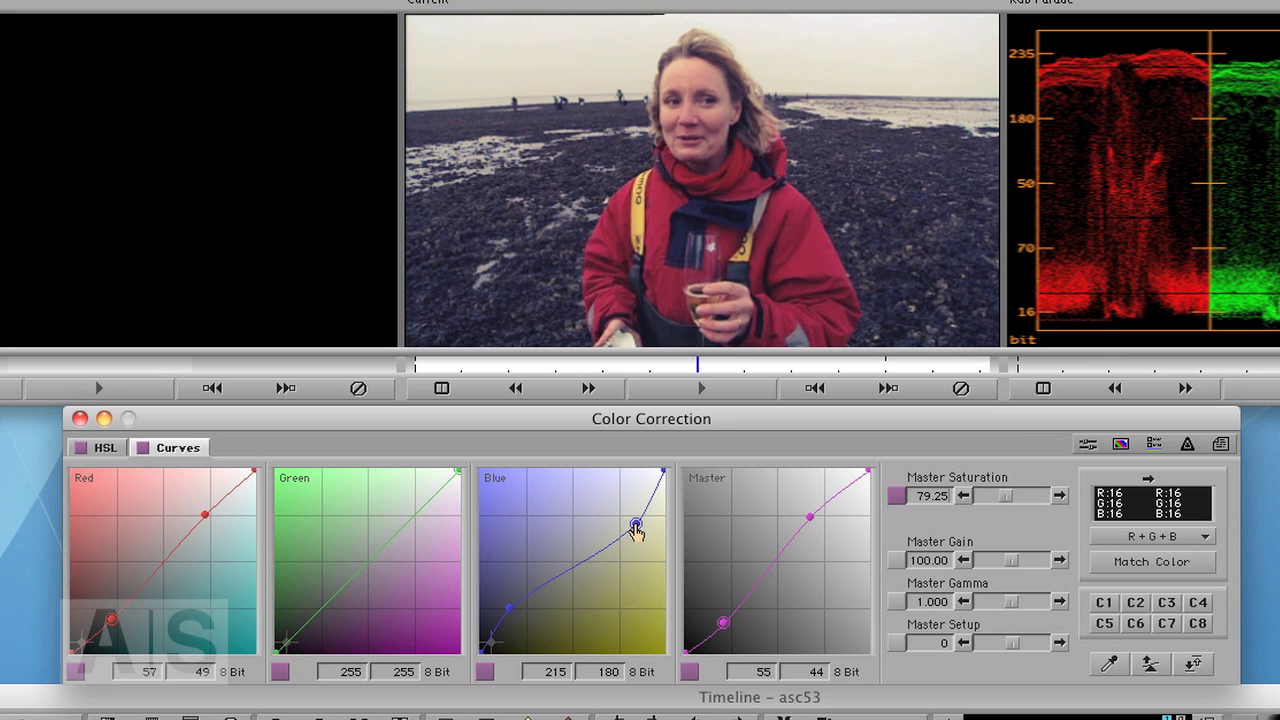
drag(203, 518, 201, 525)
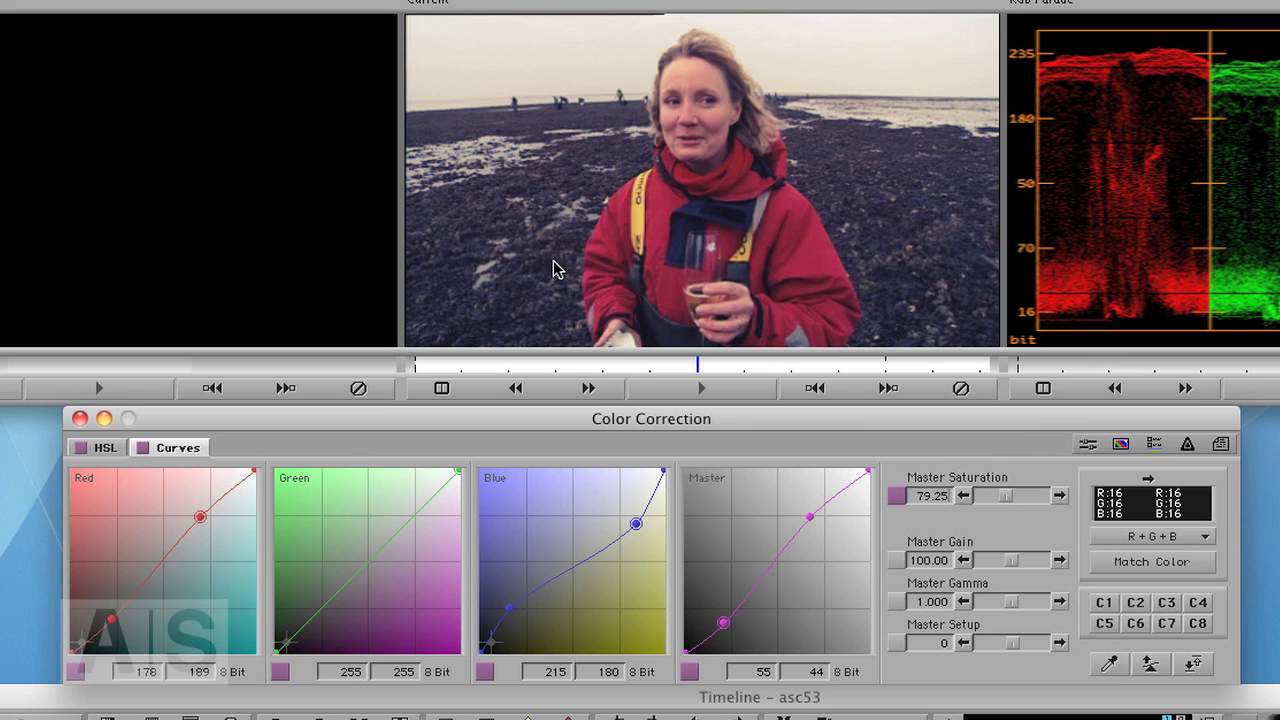
Compare the shot before and after grading by repeatedly disabling and enabling the Curves correction.
click(143, 448)
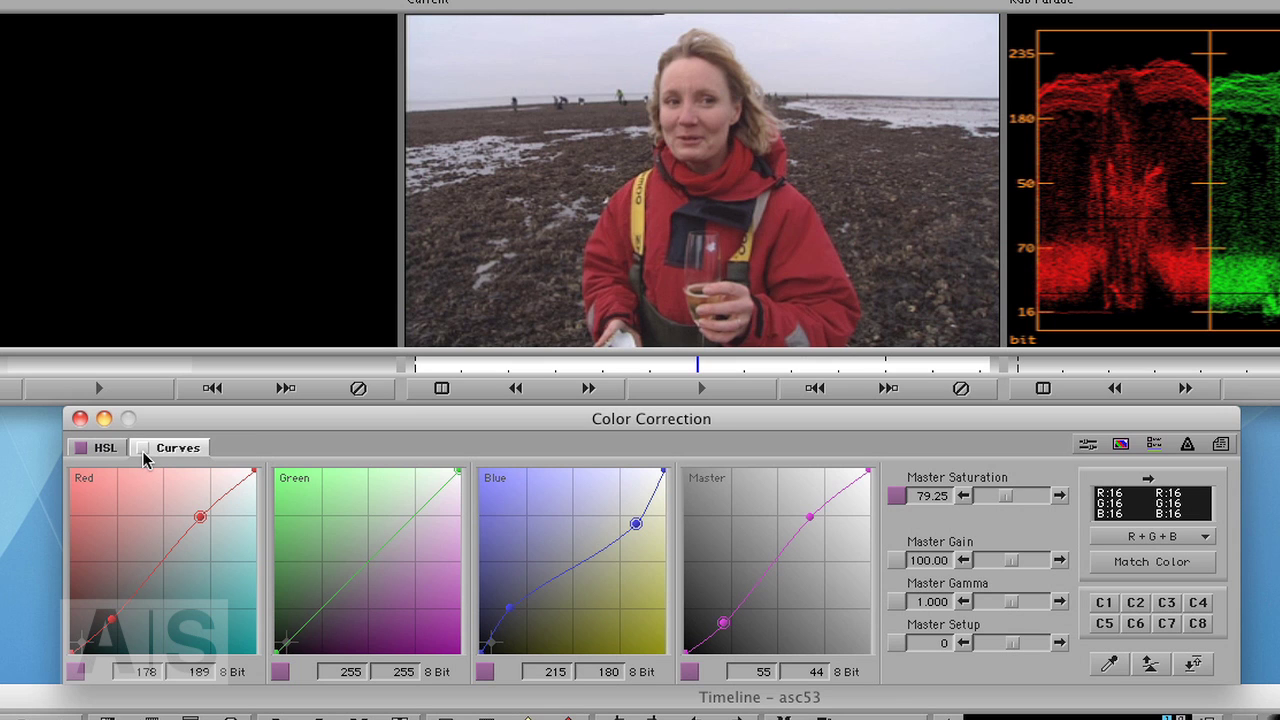
click(143, 448)
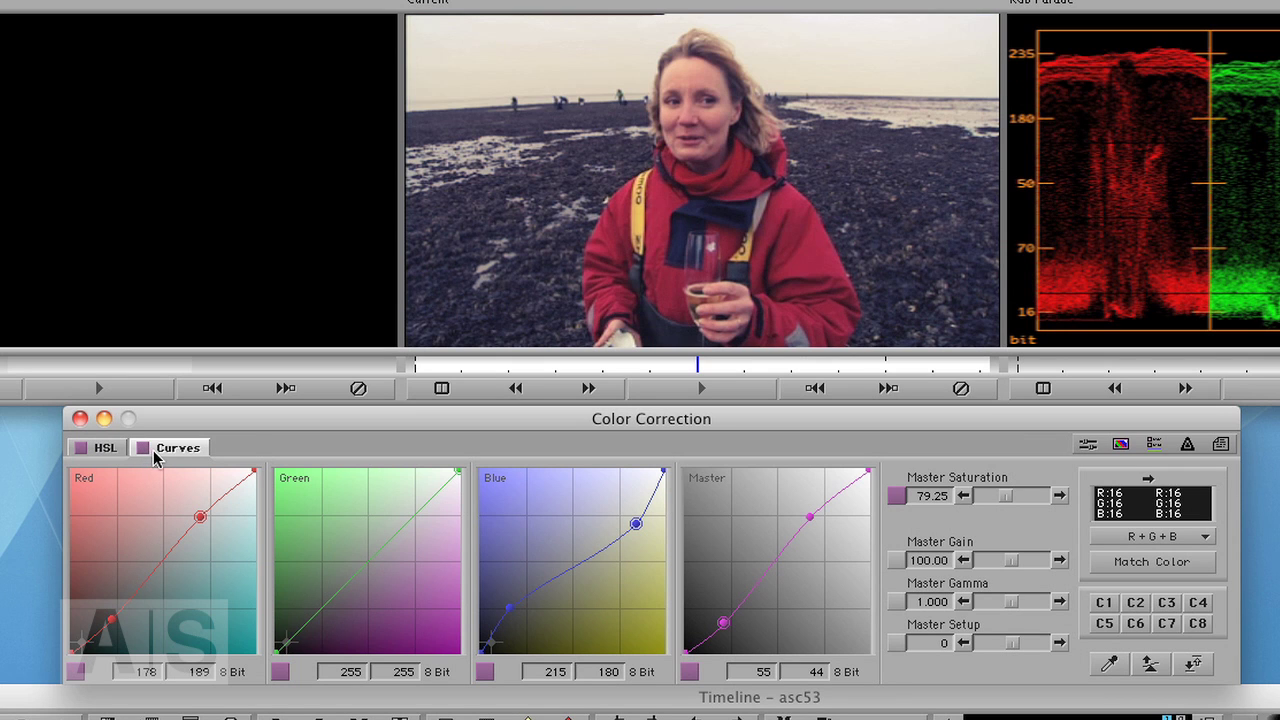
click(143, 448)
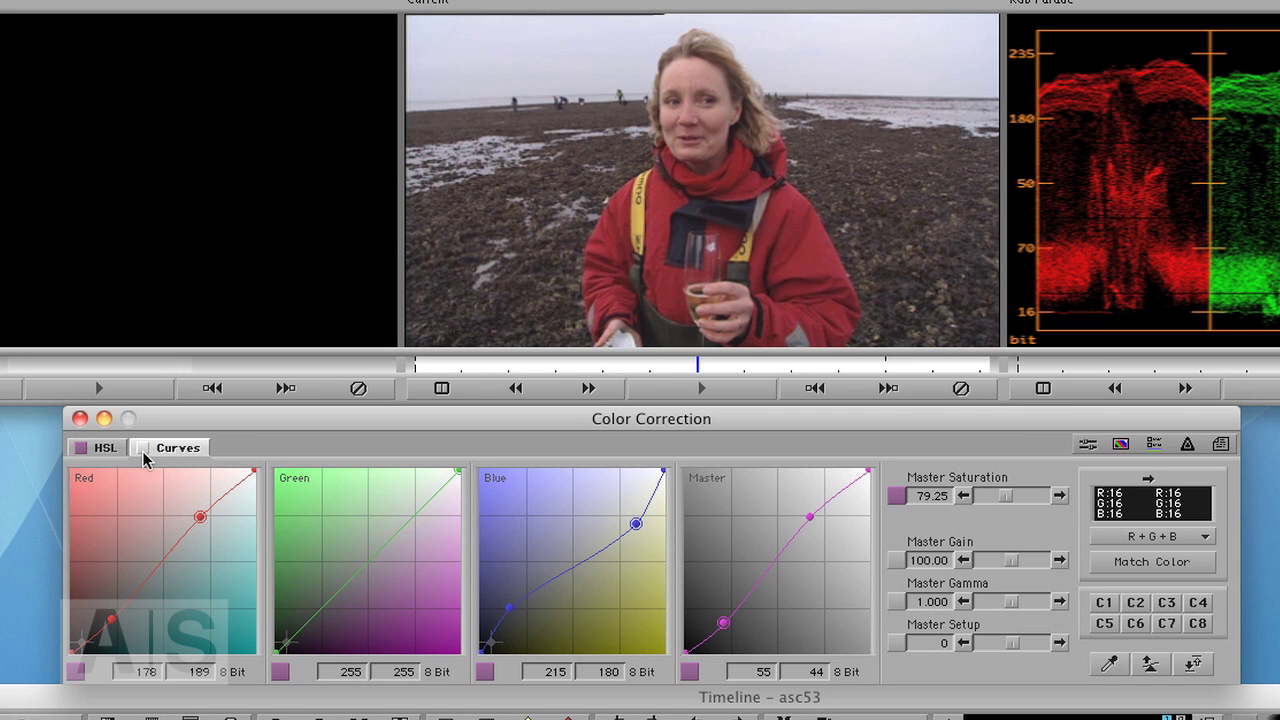
click(143, 452)
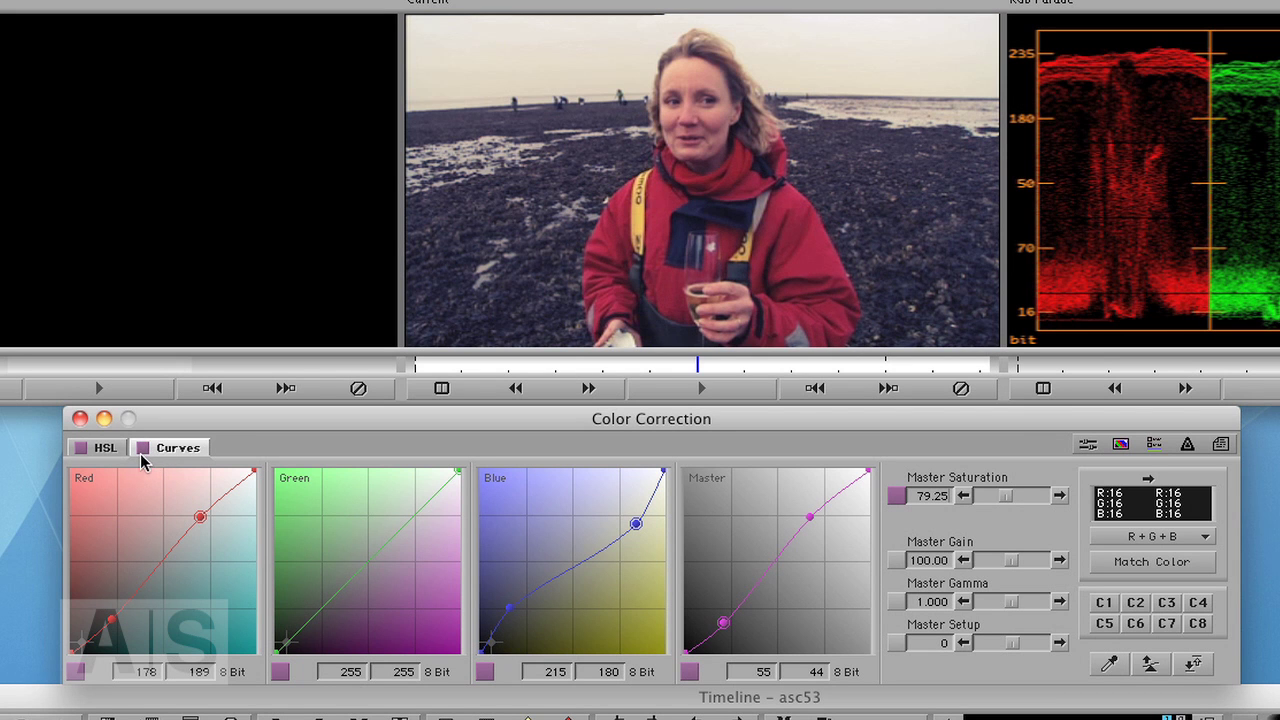
click(143, 450)
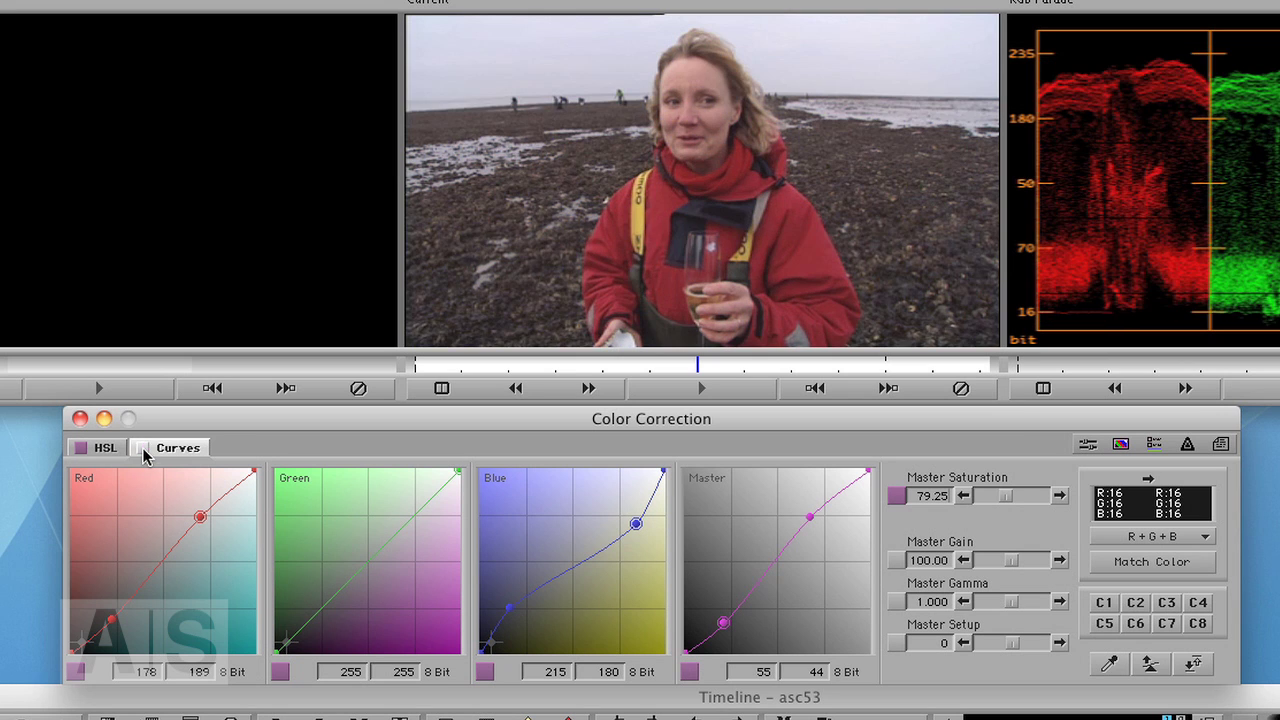
click(144, 450)
click(143, 450)
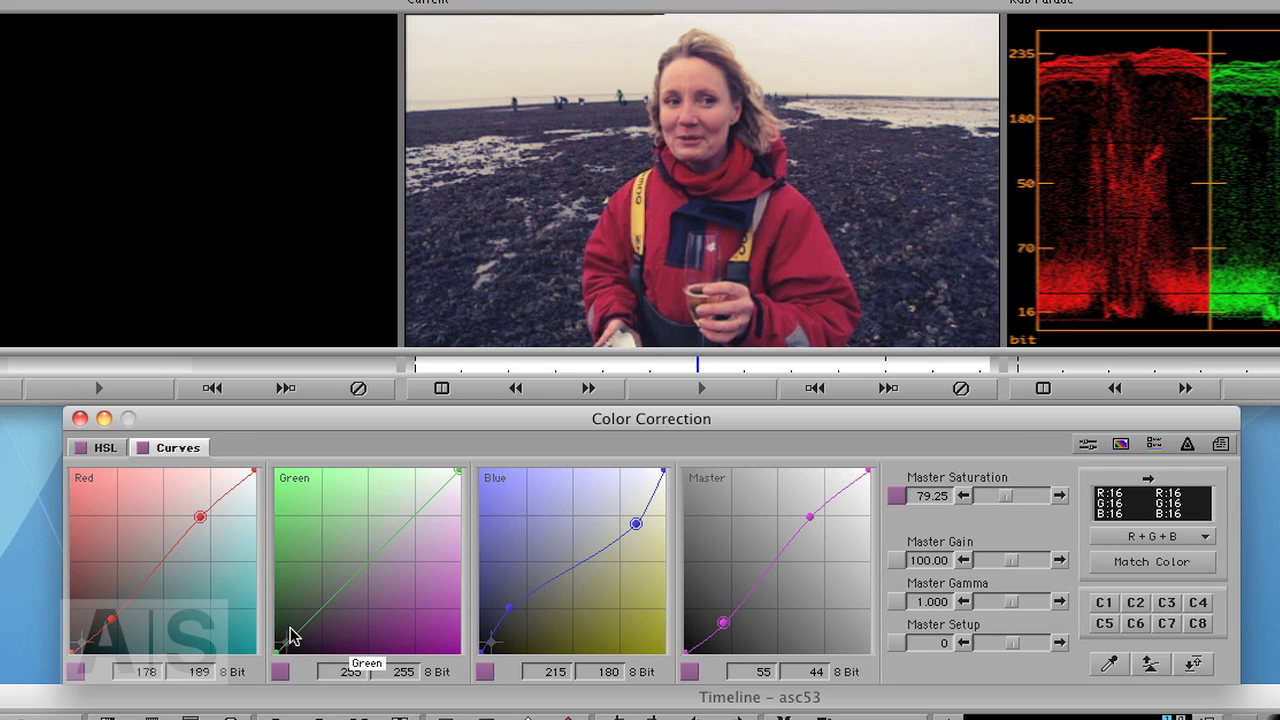
Switch to Chromium and view the Avid Screencast Twitter profile, its Facebook page and the editguy.de site.
key(super+Tab)
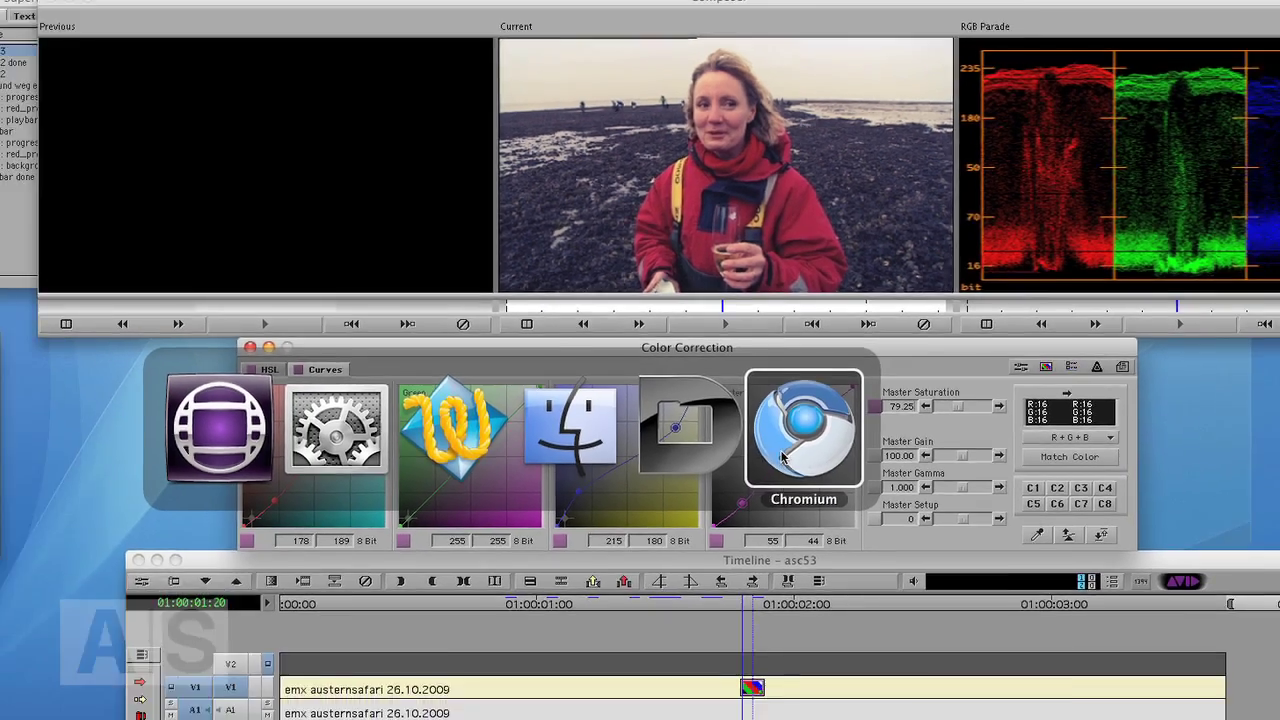
click(783, 457)
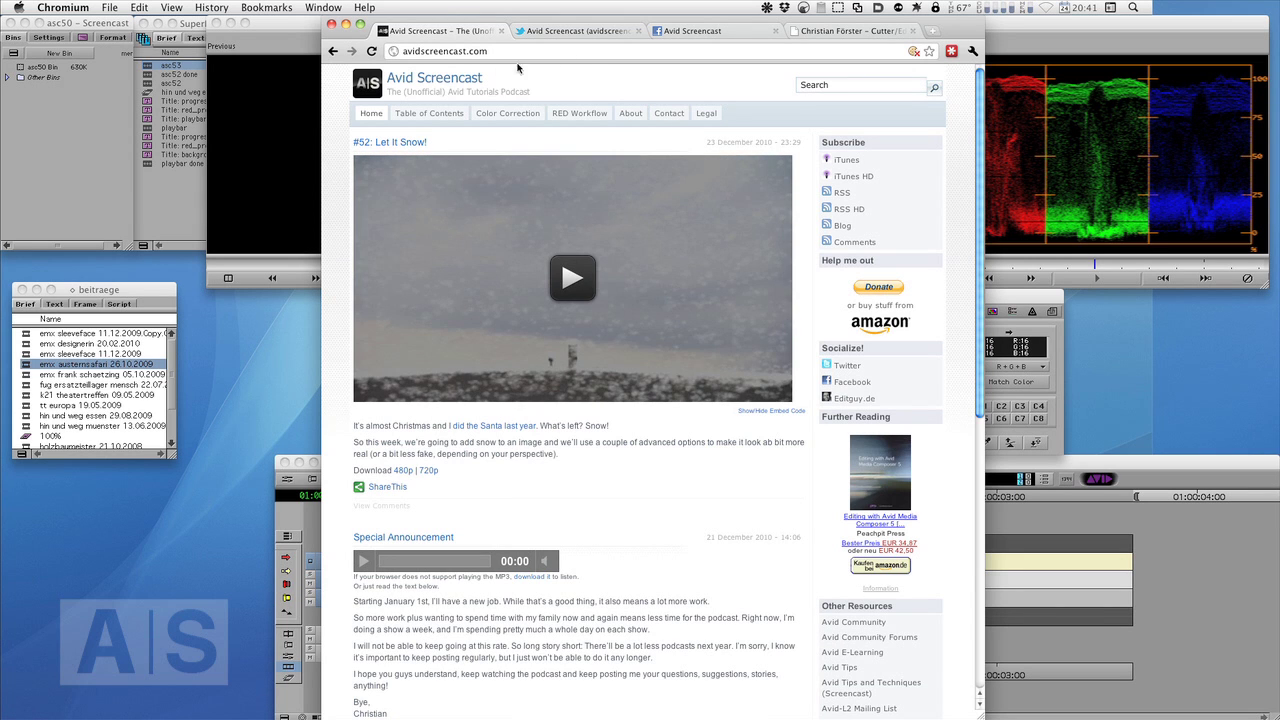
click(584, 34)
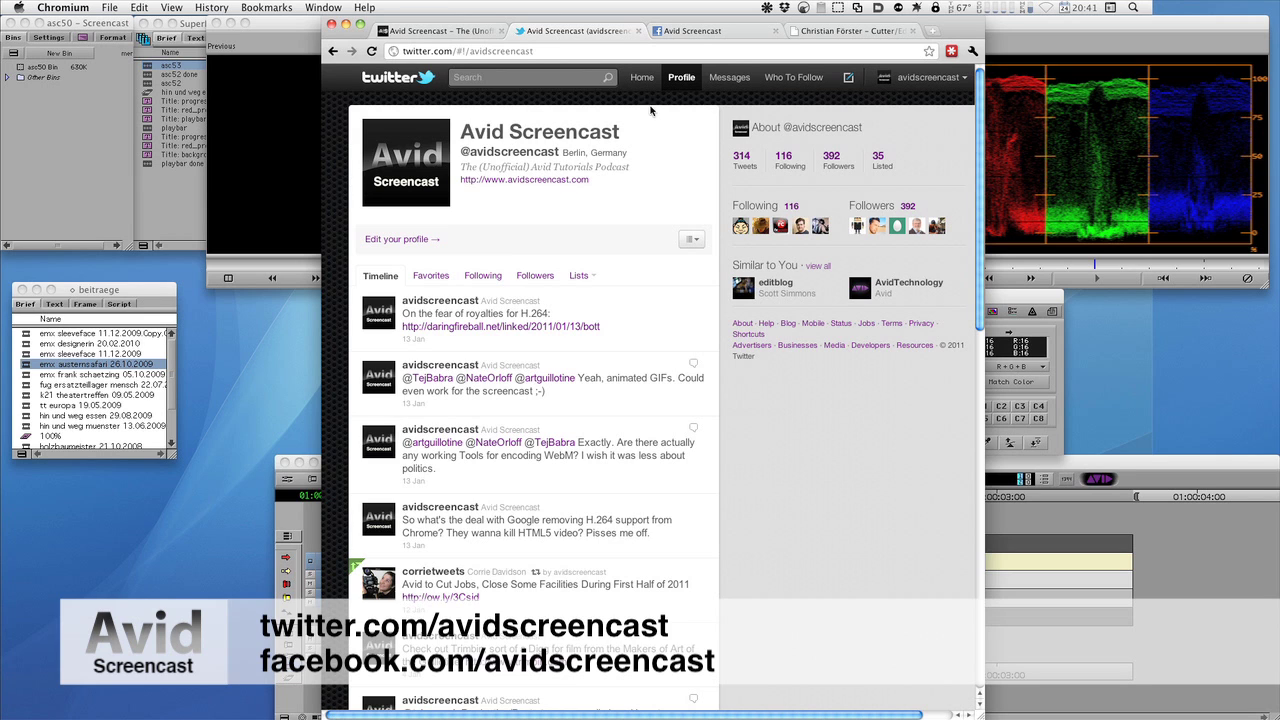
click(692, 31)
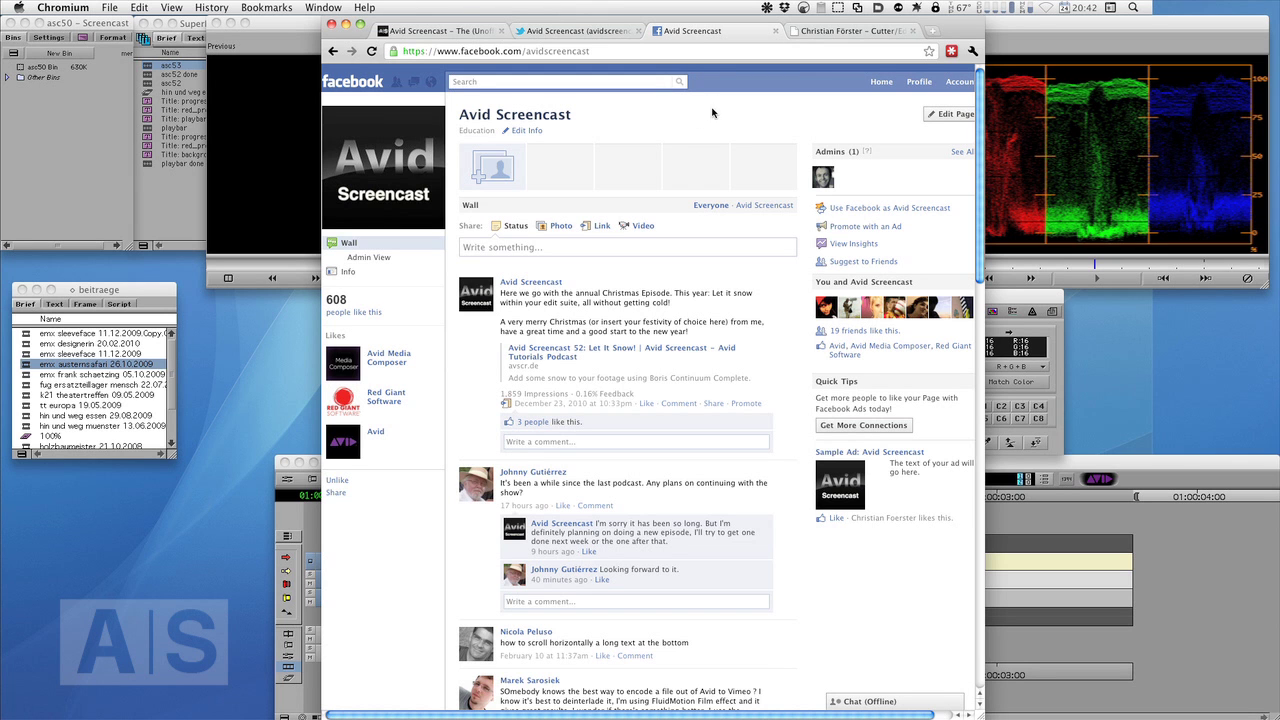
click(838, 35)
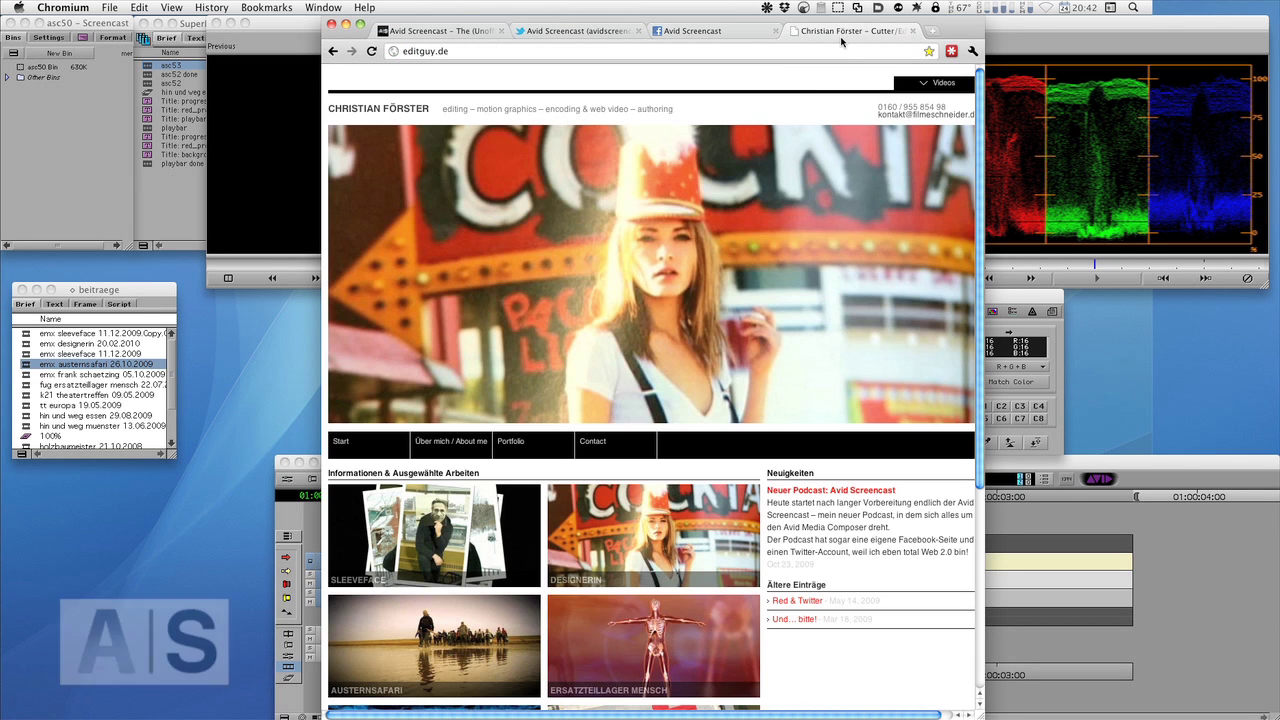